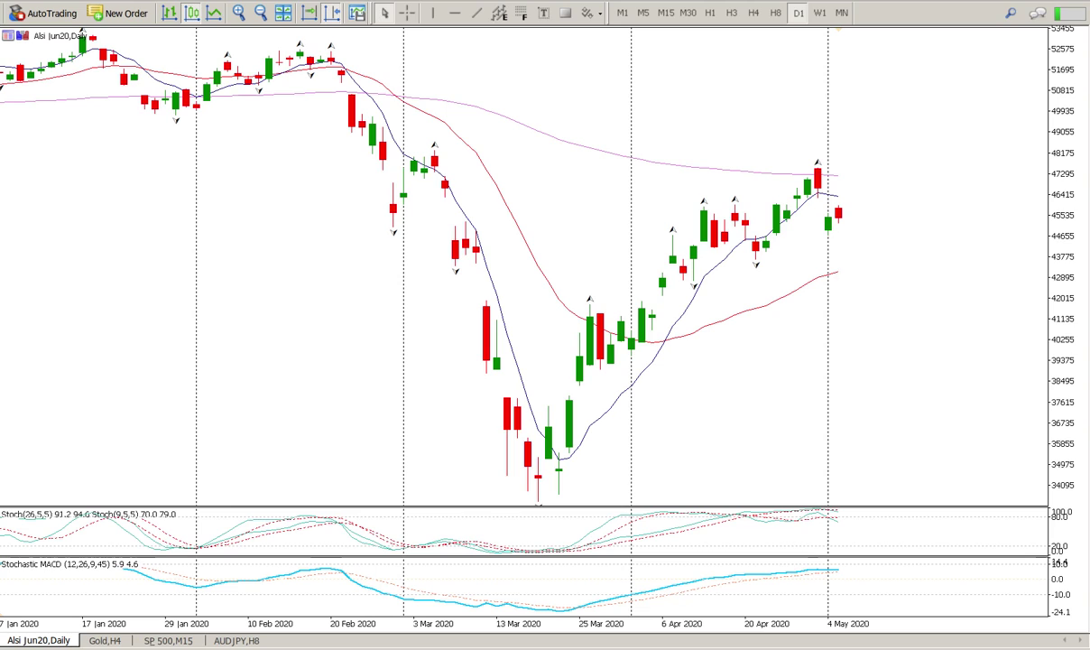
Pick the Horizontal Line tool on the Line Studies toolbar for the Alsi Jun20 daily chart.
{"action": "left_click", "coordinate": [454, 13]}
Place a horizontal line at 45968 on the daily chart, then switch to the M5 timeframe.
{"action": "left_click", "coordinate": [641, 197]}
{"action": "left_click_drag", "start_coordinate": [640, 200], "coordinate": [640, 207]}
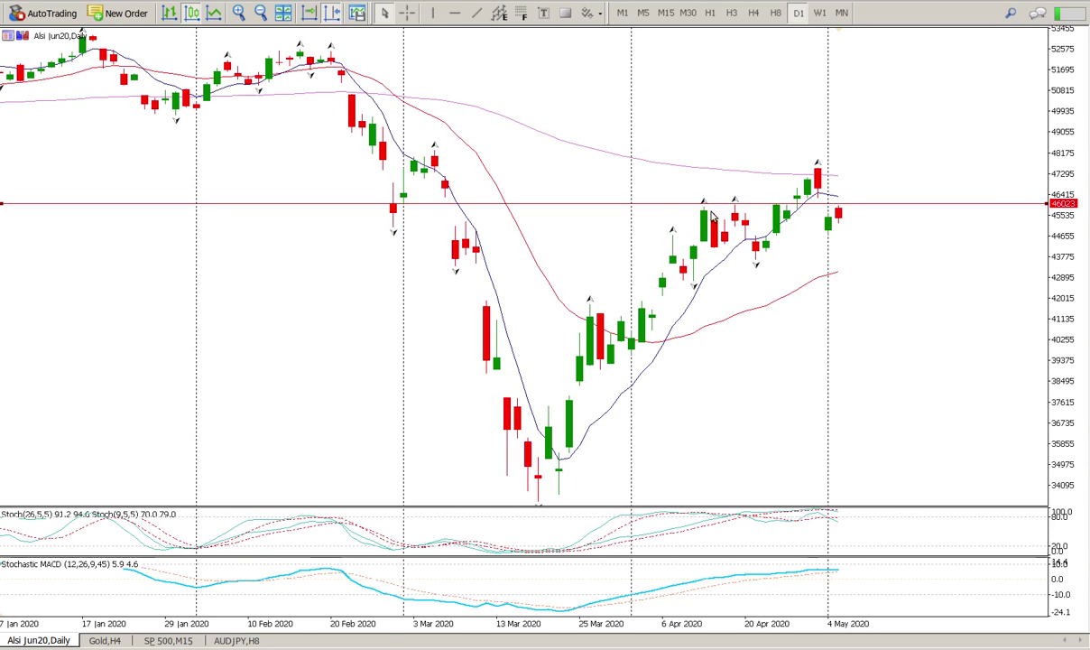
{"action": "left_click_drag", "start_coordinate": [712, 209], "coordinate": [716, 211]}
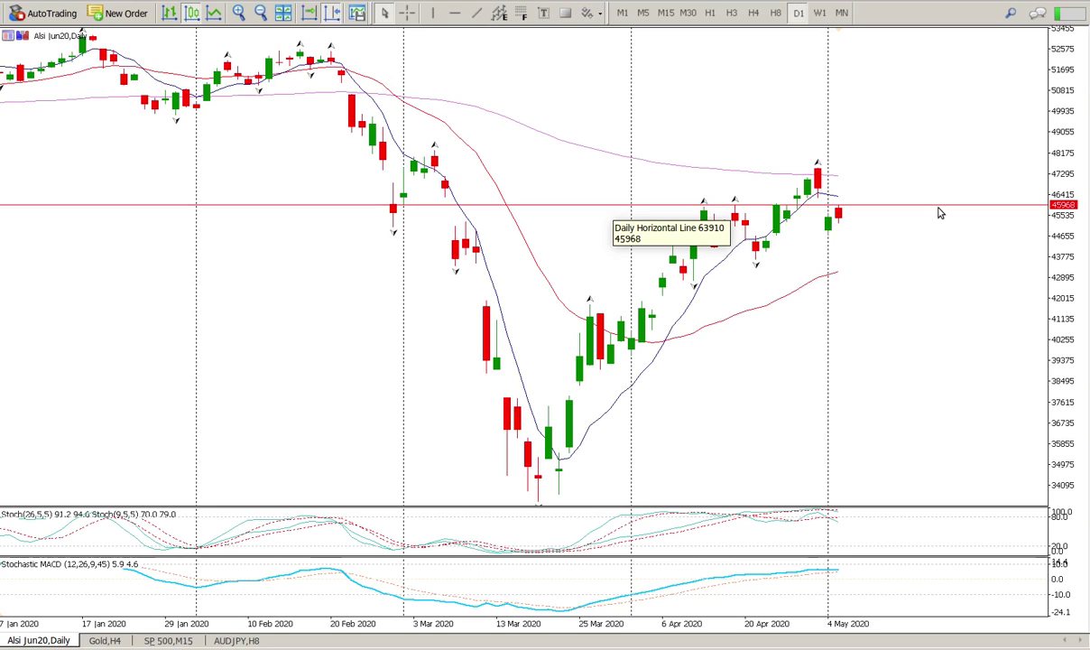
{"action": "left_click", "coordinate": [643, 13]}
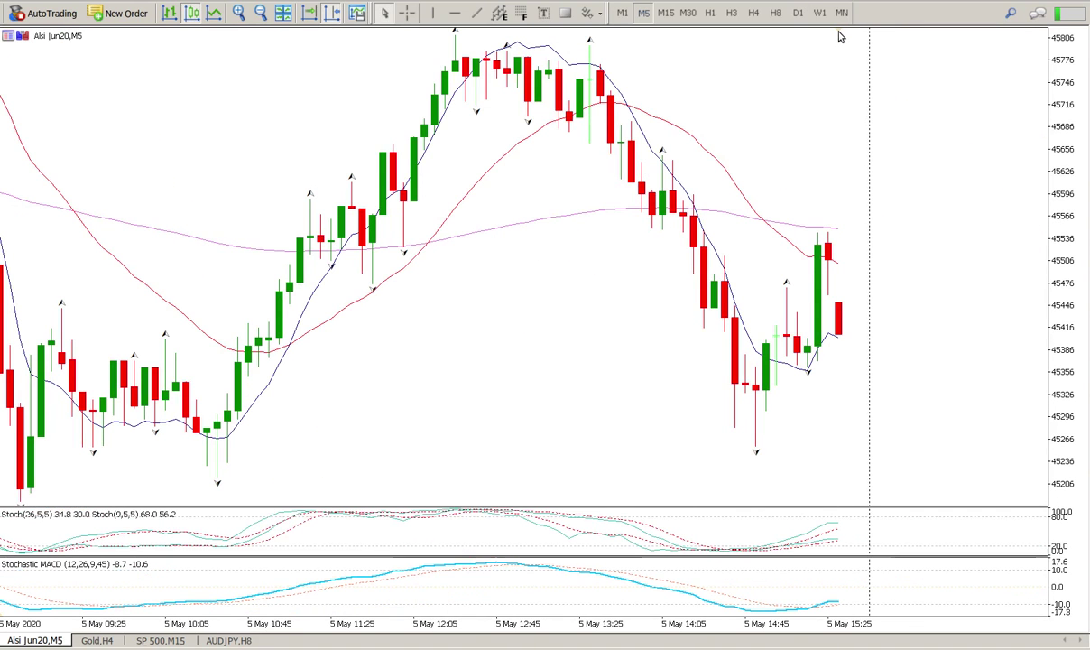
Add a horizontal line at 45506 on the M5 chart, then return to D1.
{"action": "left_click", "coordinate": [454, 12]}
{"action": "left_click", "coordinate": [817, 260]}
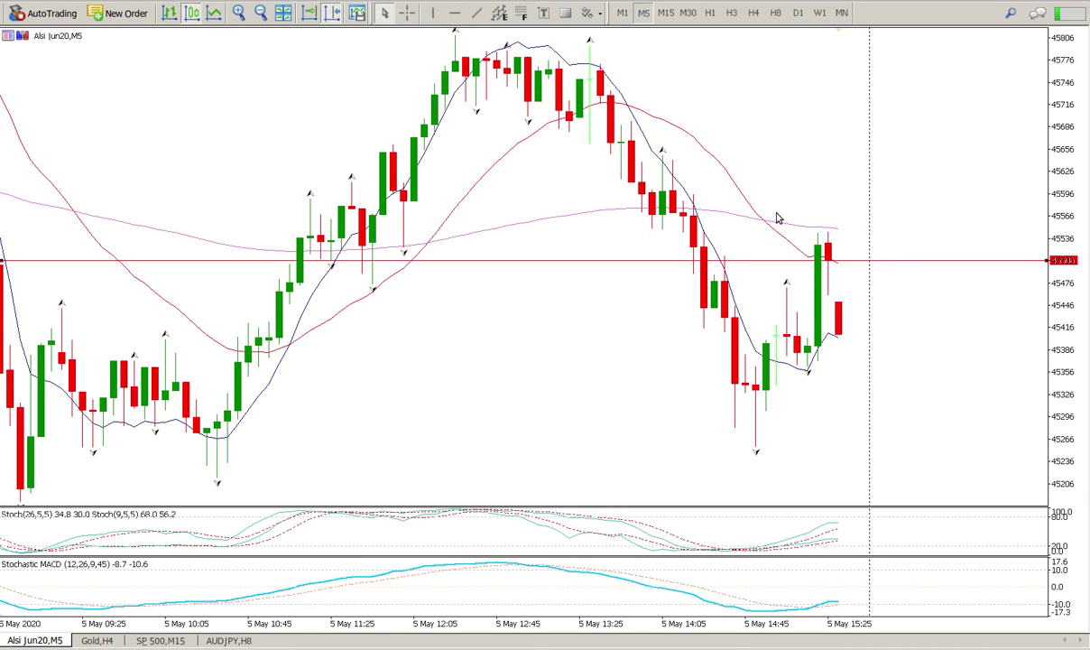
{"action": "left_click", "coordinate": [798, 13]}
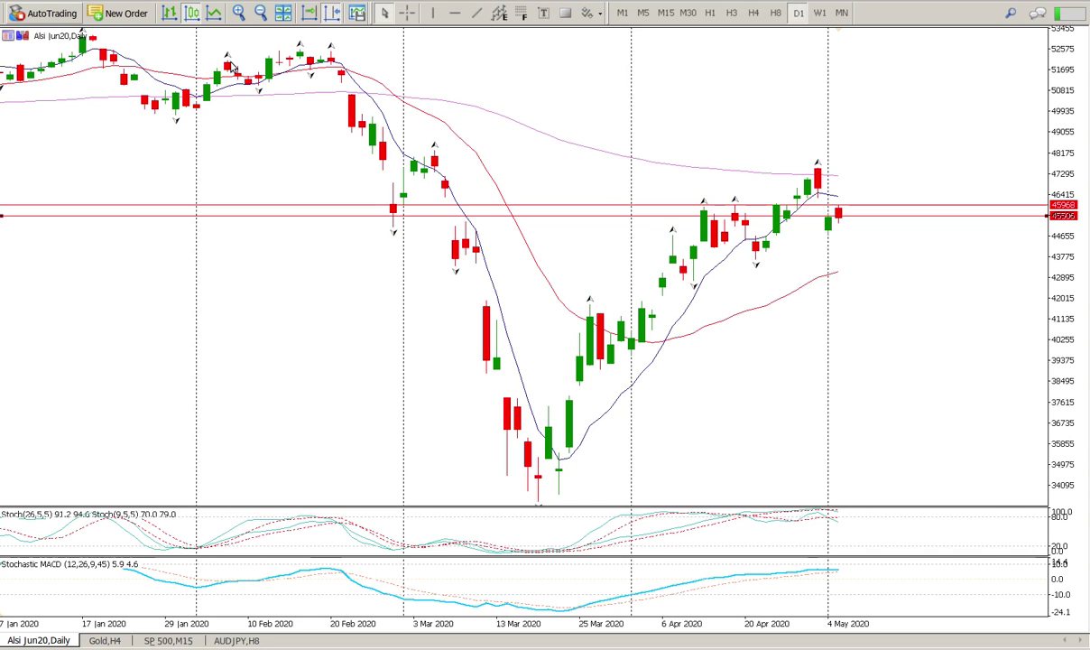
Zoom out the daily chart and scroll back through years of history, then forward again.
{"action": "left_click", "coordinate": [261, 13]}
{"action": "scroll", "coordinate": [377, 283], "scroll_direction": "up", "scroll_amount": 3}
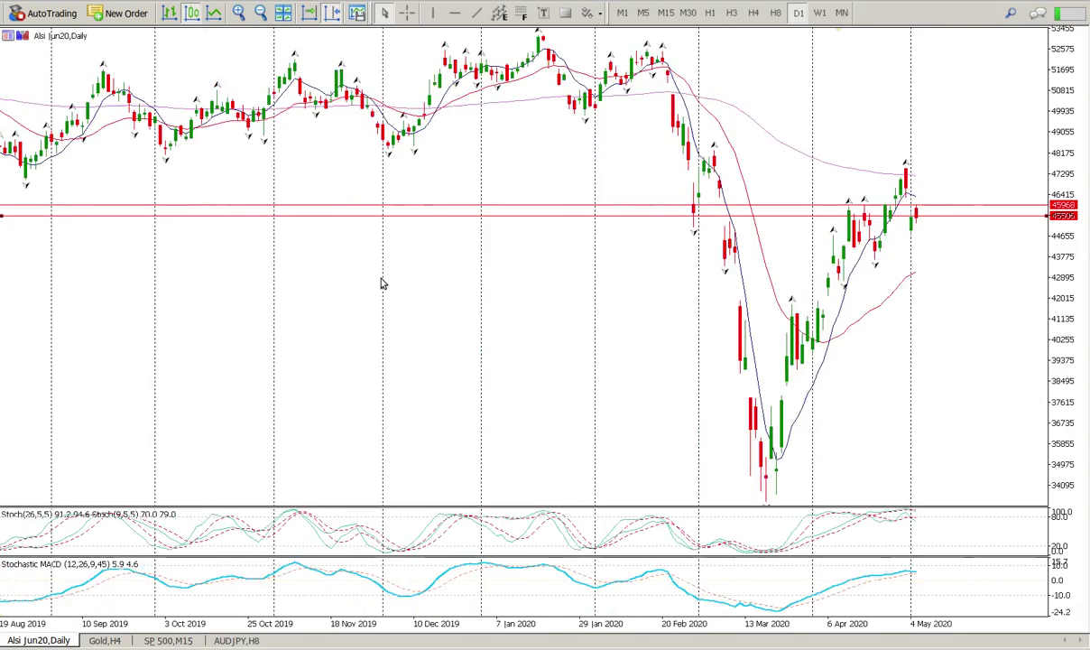
{"action": "scroll", "coordinate": [379, 282], "scroll_direction": "up", "scroll_amount": 3}
{"action": "scroll", "coordinate": [380, 281], "scroll_direction": "up", "scroll_amount": 8}
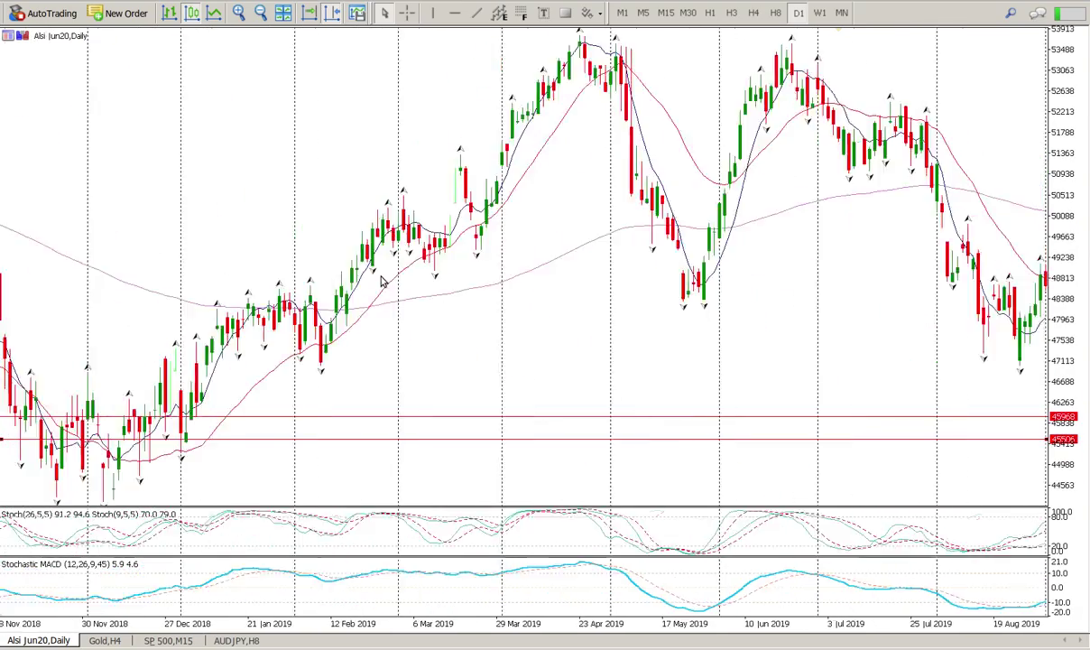
{"action": "scroll", "coordinate": [382, 282], "scroll_direction": "up", "scroll_amount": 2}
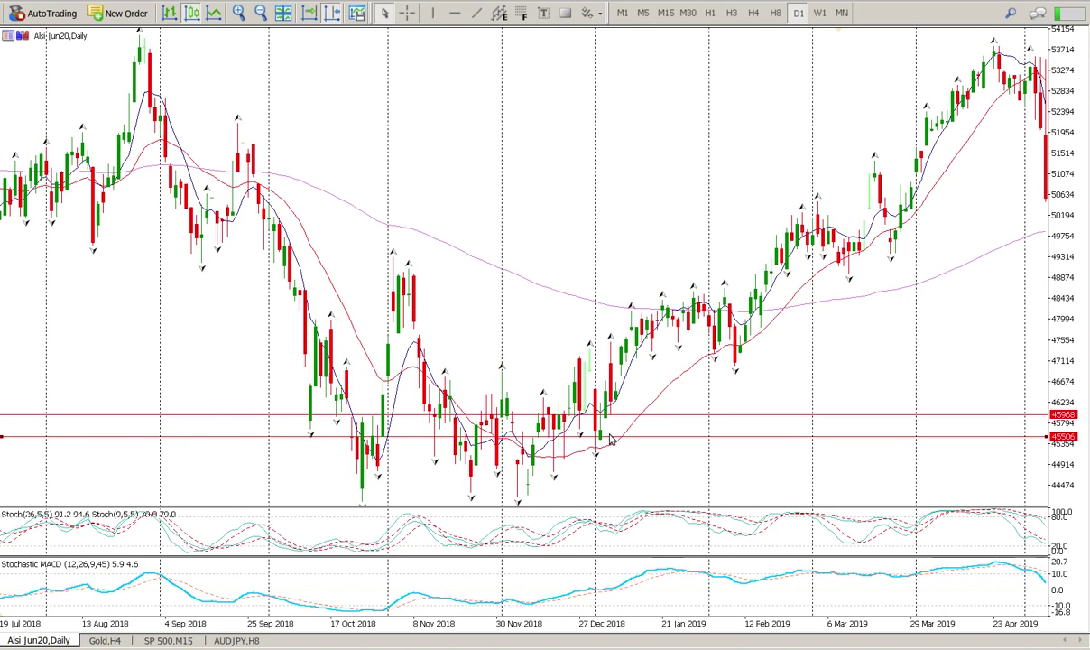
{"action": "scroll", "coordinate": [487, 446], "scroll_direction": "up", "scroll_amount": 15}
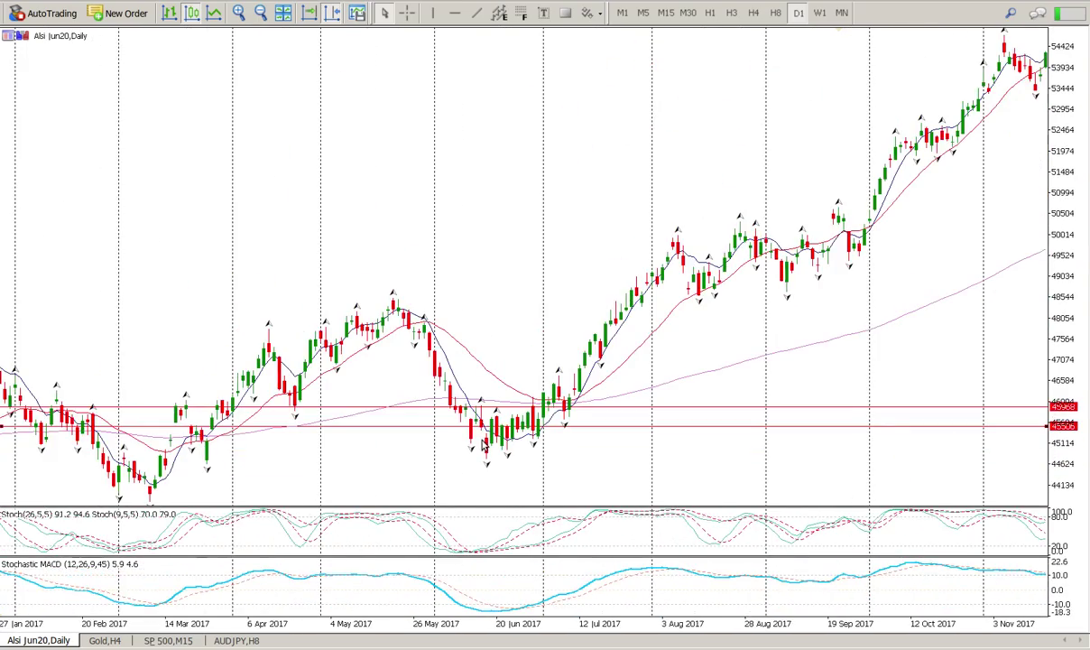
{"action": "scroll", "coordinate": [484, 447], "scroll_direction": "up", "scroll_amount": 5}
{"action": "scroll", "coordinate": [483, 444], "scroll_direction": "up", "scroll_amount": 6}
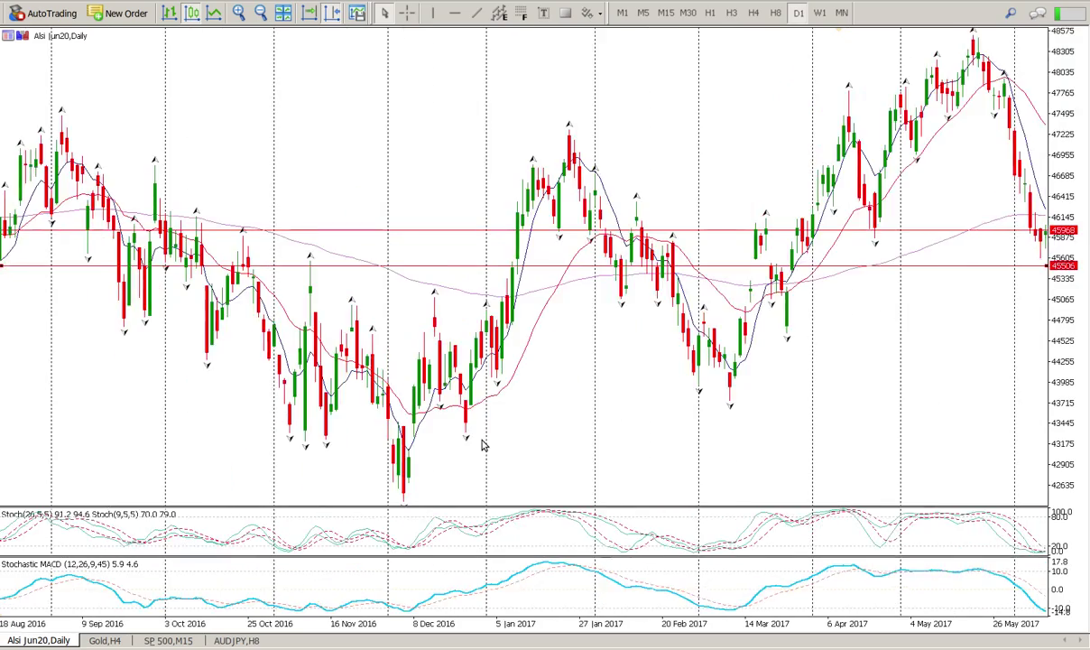
{"action": "scroll", "coordinate": [483, 445], "scroll_direction": "up", "scroll_amount": 3}
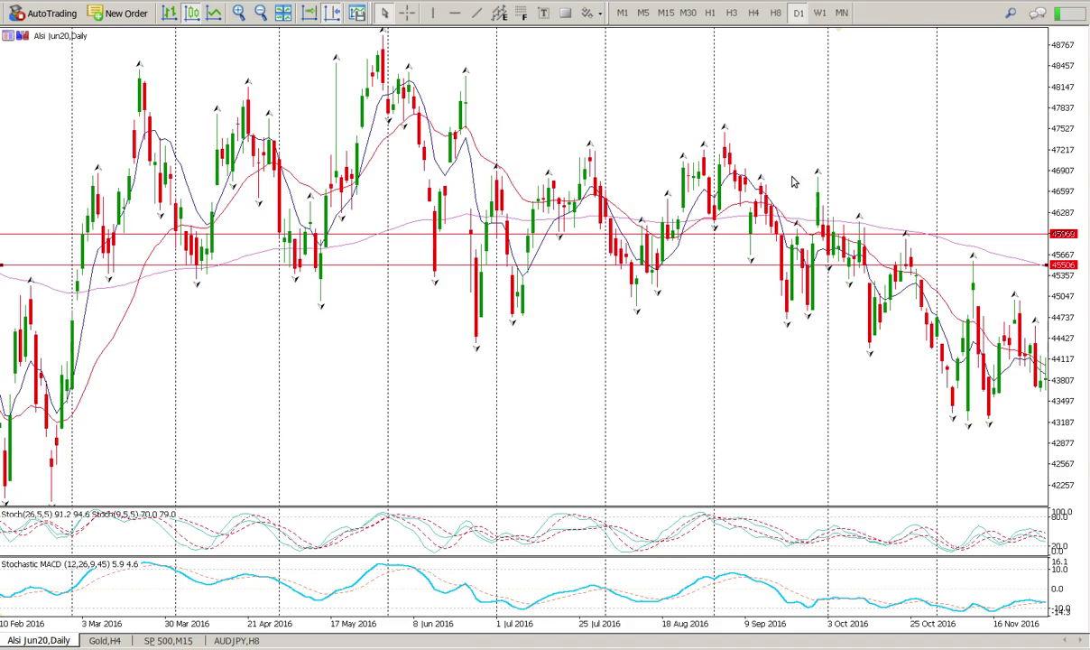
{"action": "scroll", "coordinate": [831, 230], "scroll_direction": "down", "scroll_amount": 20}
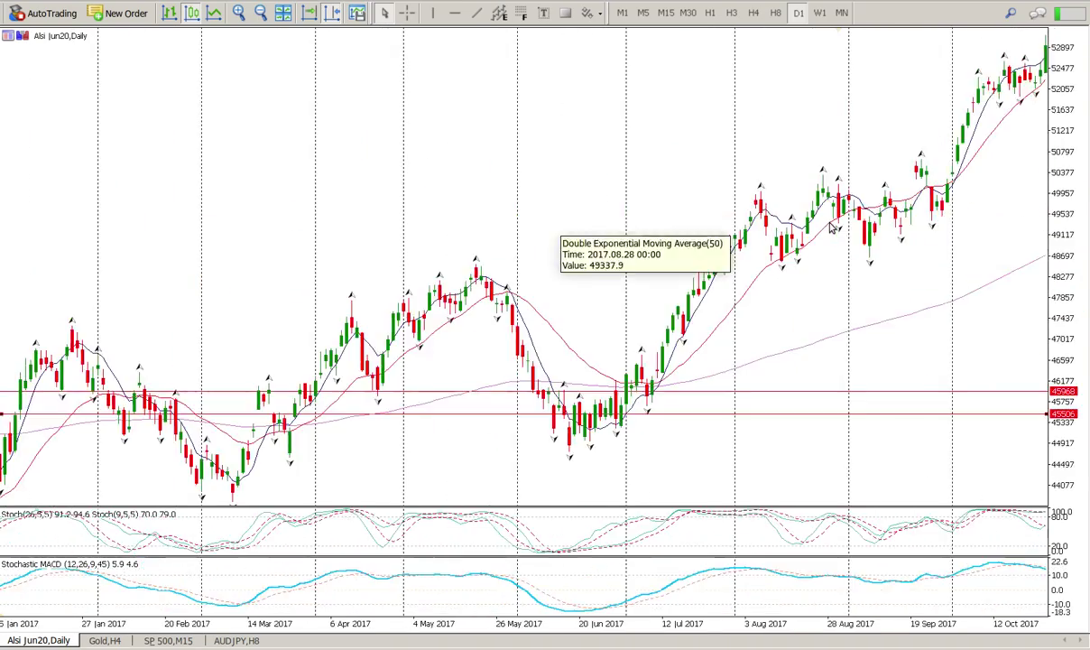
{"action": "scroll", "coordinate": [831, 230], "scroll_direction": "down", "scroll_amount": 5}
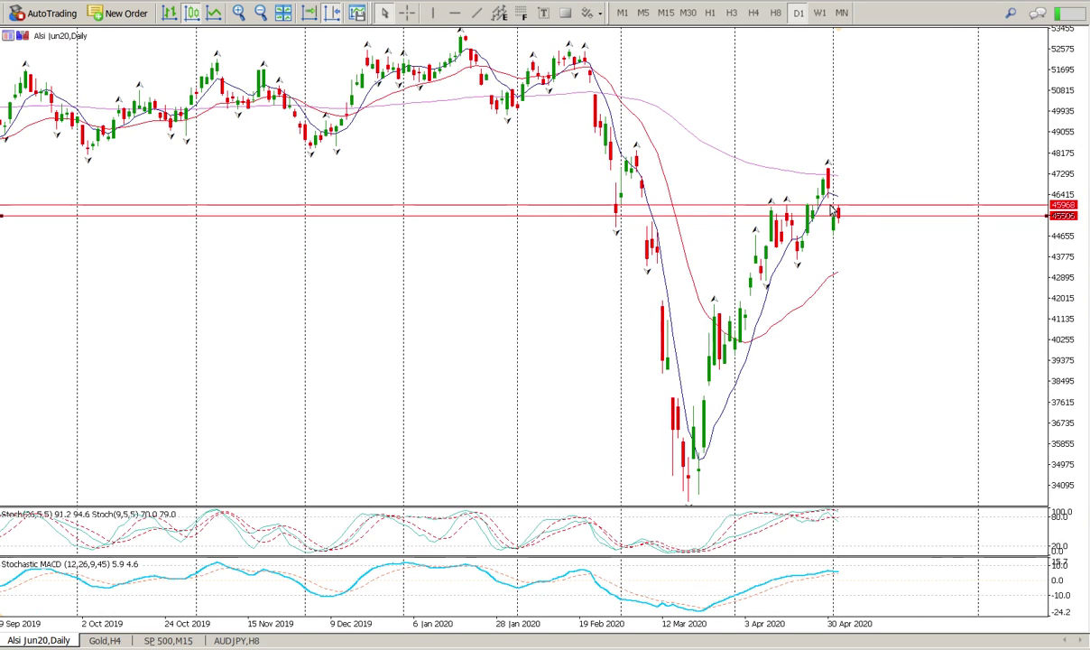
On a zoomed-in H3 chart, draw converging rising and falling trend lines around the latest candles.
{"action": "left_click", "coordinate": [732, 13]}
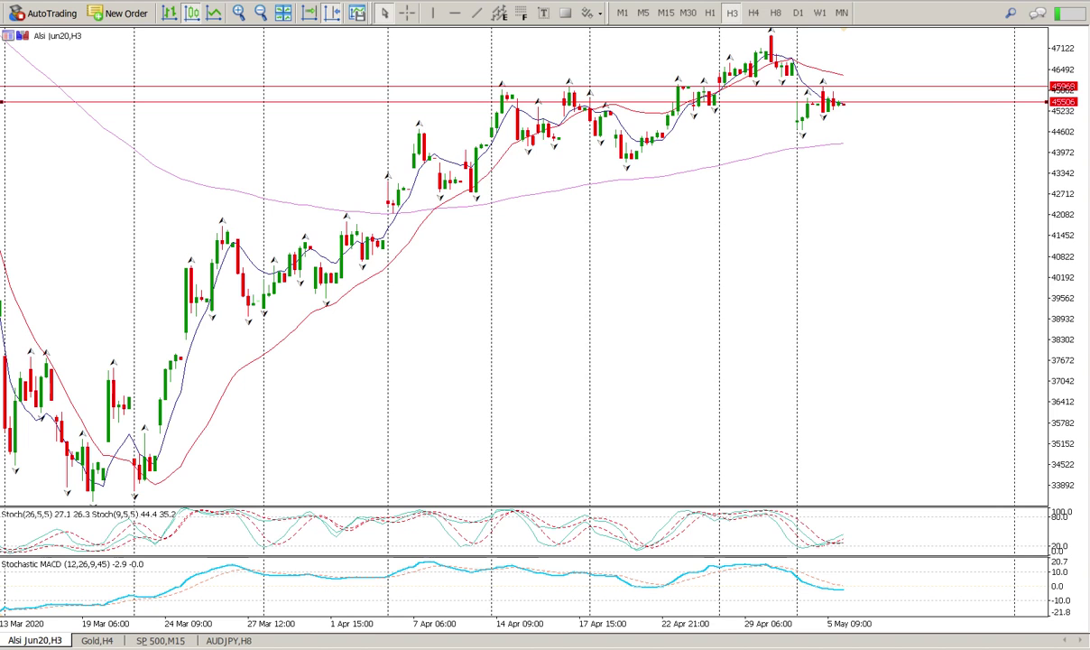
{"action": "left_click", "coordinate": [238, 12]}
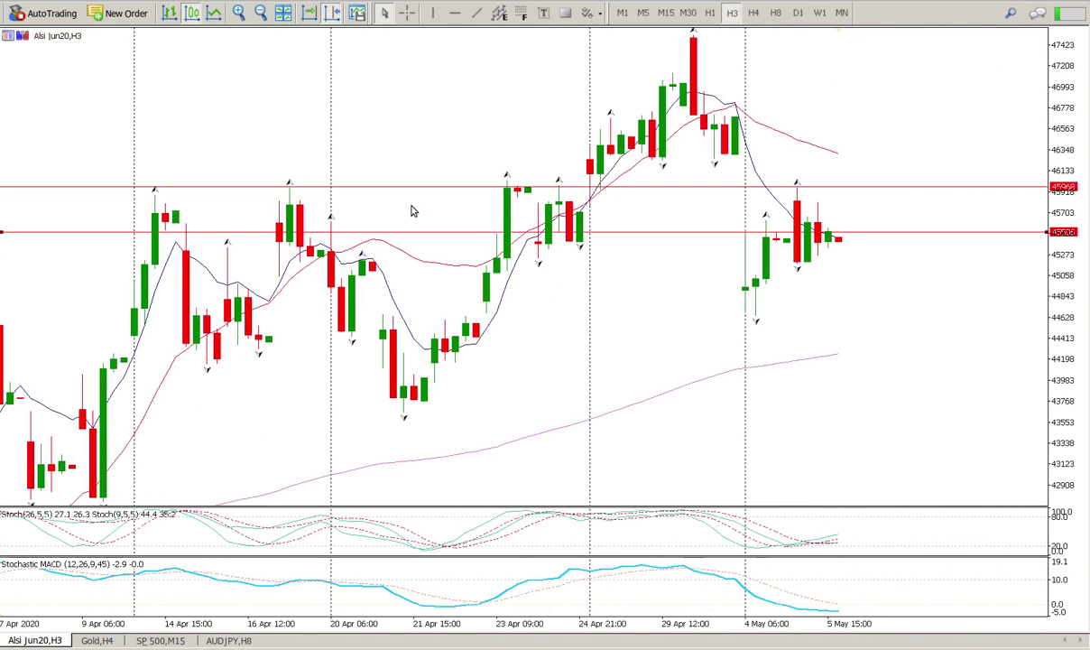
{"action": "left_click", "coordinate": [476, 13]}
{"action": "left_click_drag", "start_coordinate": [786, 275], "coordinate": [868, 219]}
{"action": "left_click", "coordinate": [477, 13]}
{"action": "left_click_drag", "start_coordinate": [773, 171], "coordinate": [860, 252]}
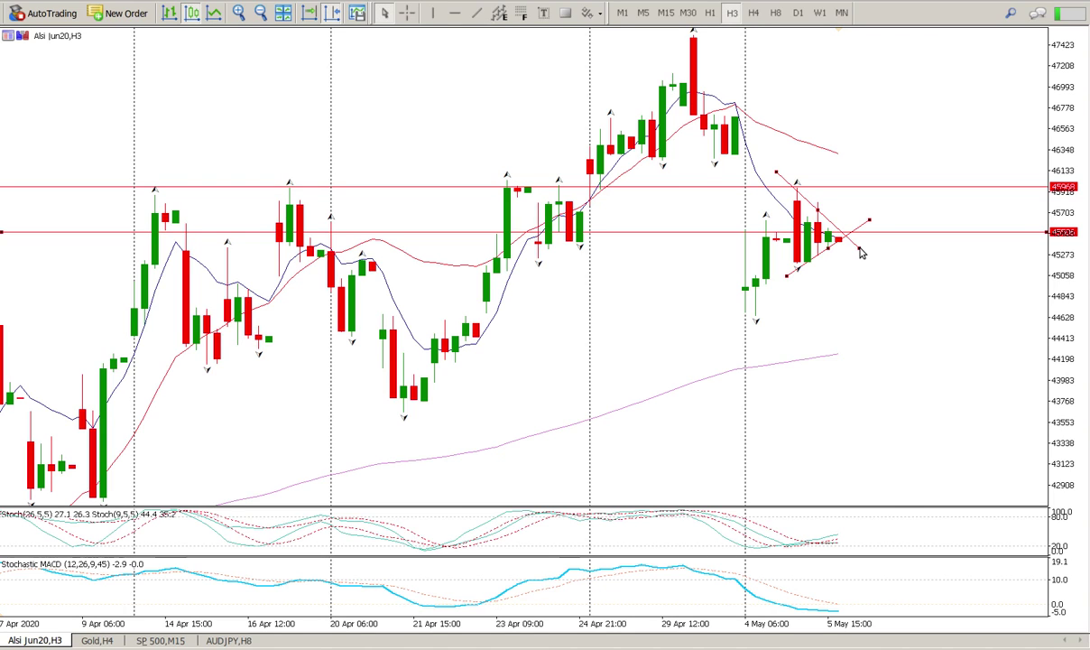
Draw a steep falling trend line from the 29 Apr high toward 43100.
{"action": "left_click", "coordinate": [477, 13]}
{"action": "mouse_move", "coordinate": [693, 33]}
{"action": "left_mouse_down"}
{"action": "mouse_move", "coordinate": [672, 249]}
{"action": "mouse_move", "coordinate": [757, 317]}
{"action": "left_mouse_up"}
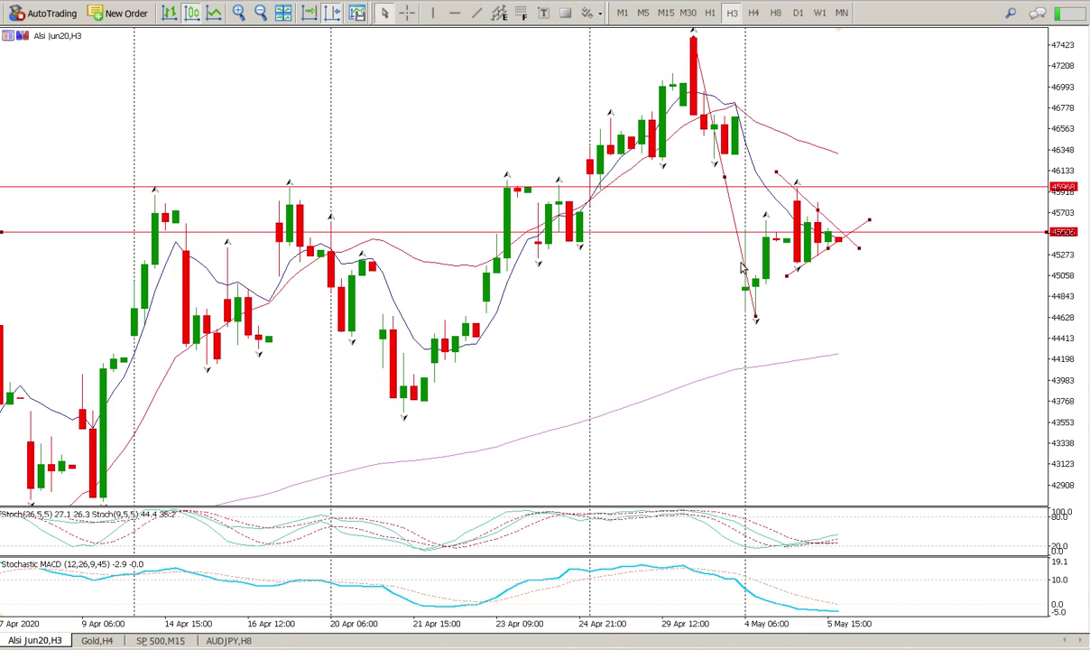
{"action": "mouse_move", "coordinate": [726, 181]}
{"action": "left_mouse_down"}
{"action": "mouse_move", "coordinate": [797, 269]}
{"action": "mouse_move", "coordinate": [788, 311]}
{"action": "mouse_move", "coordinate": [830, 331]}
{"action": "left_mouse_up"}
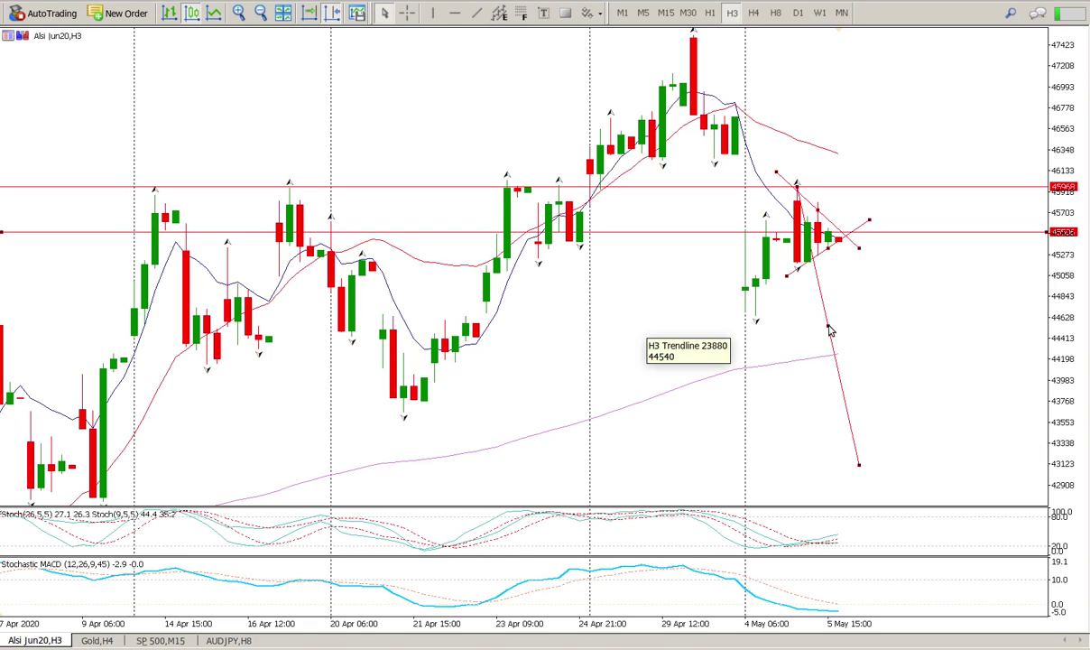
{"action": "left_click", "coordinate": [454, 13]}
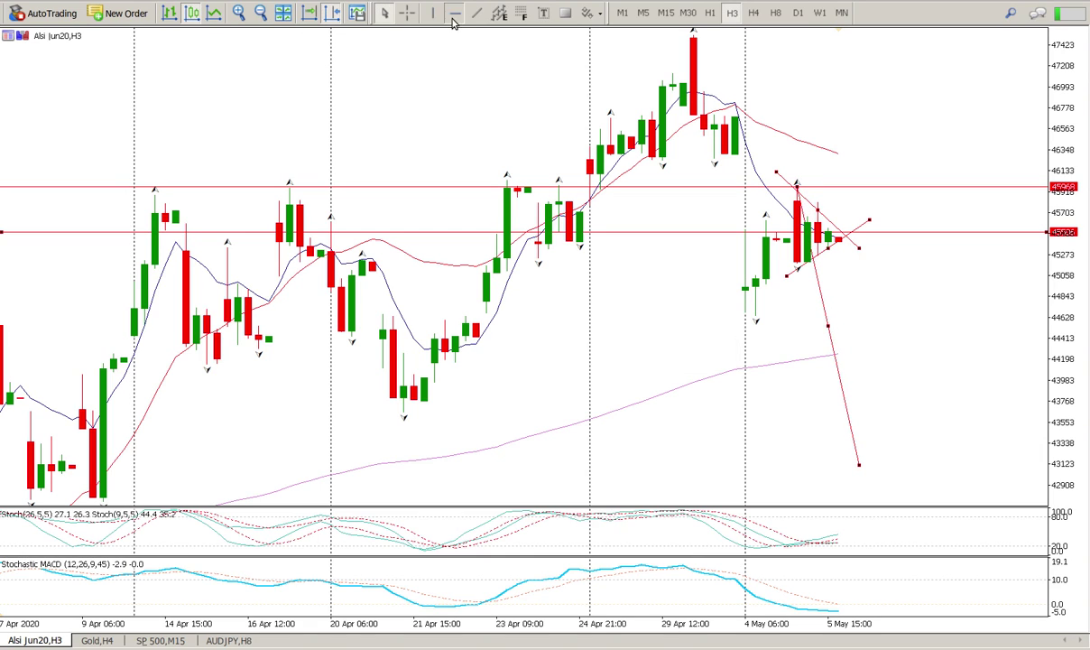
Place a lower horizontal support line and move it to 44208.
{"action": "left_click_drag", "start_coordinate": [397, 406], "coordinate": [409, 416]}
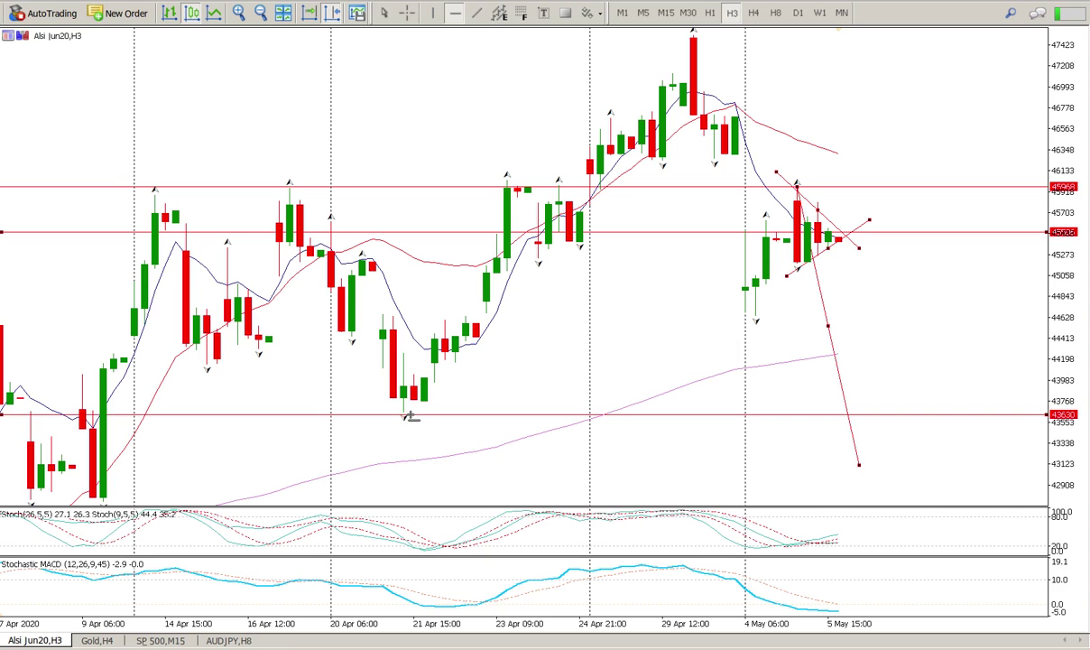
{"action": "scroll", "coordinate": [411, 414], "scroll_direction": "up", "scroll_amount": 5}
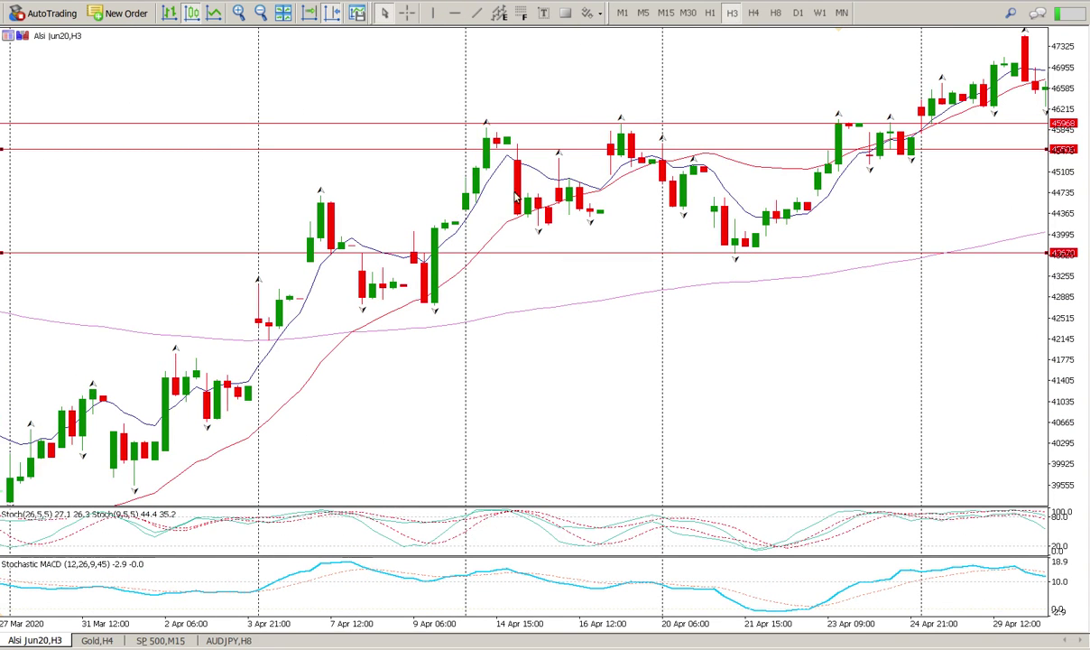
{"action": "left_click", "coordinate": [260, 12]}
{"action": "scroll", "coordinate": [425, 428], "scroll_direction": "up", "scroll_amount": 3}
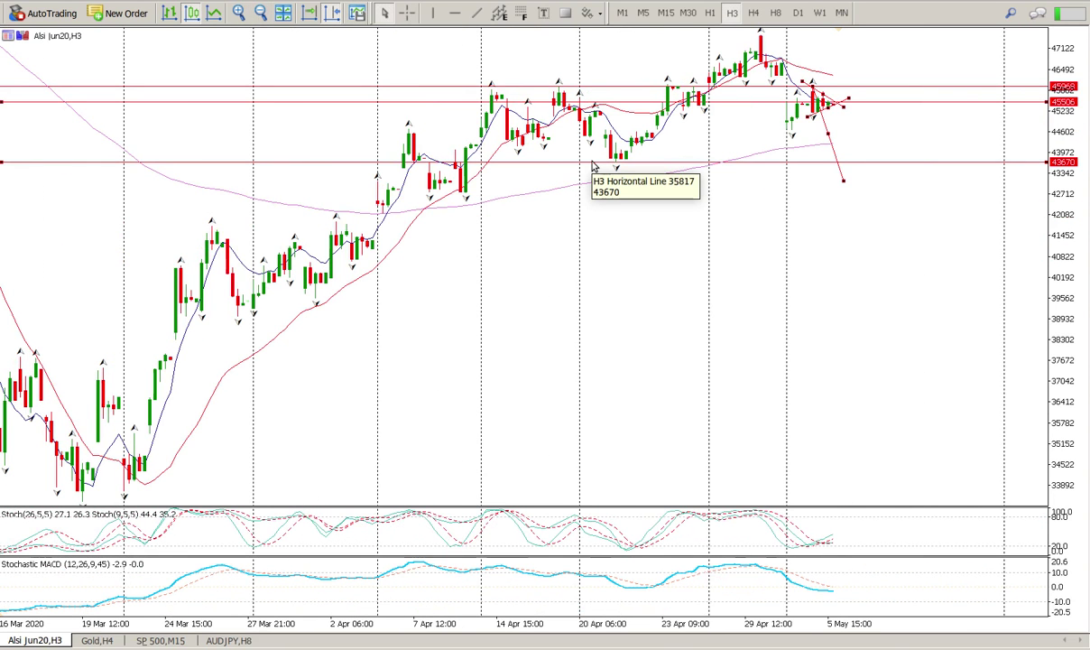
{"action": "left_click_drag", "start_coordinate": [592, 163], "coordinate": [564, 147]}
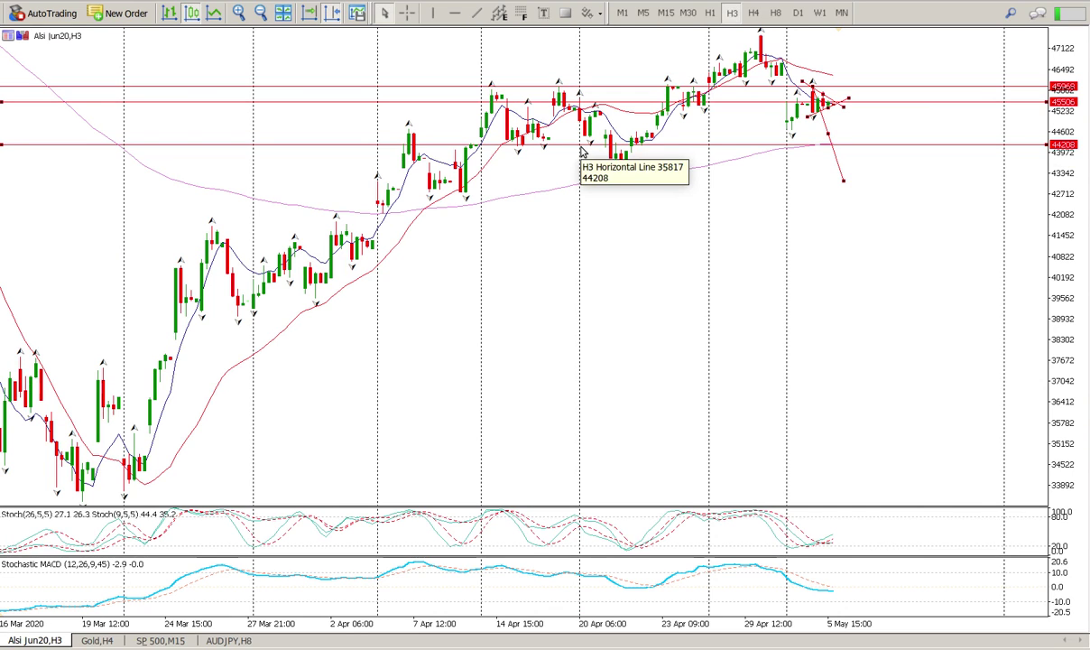
Add two more support lines below it, at 43776 and 43149.
{"action": "left_click", "coordinate": [453, 12]}
{"action": "left_click_drag", "start_coordinate": [519, 152], "coordinate": [602, 162]}
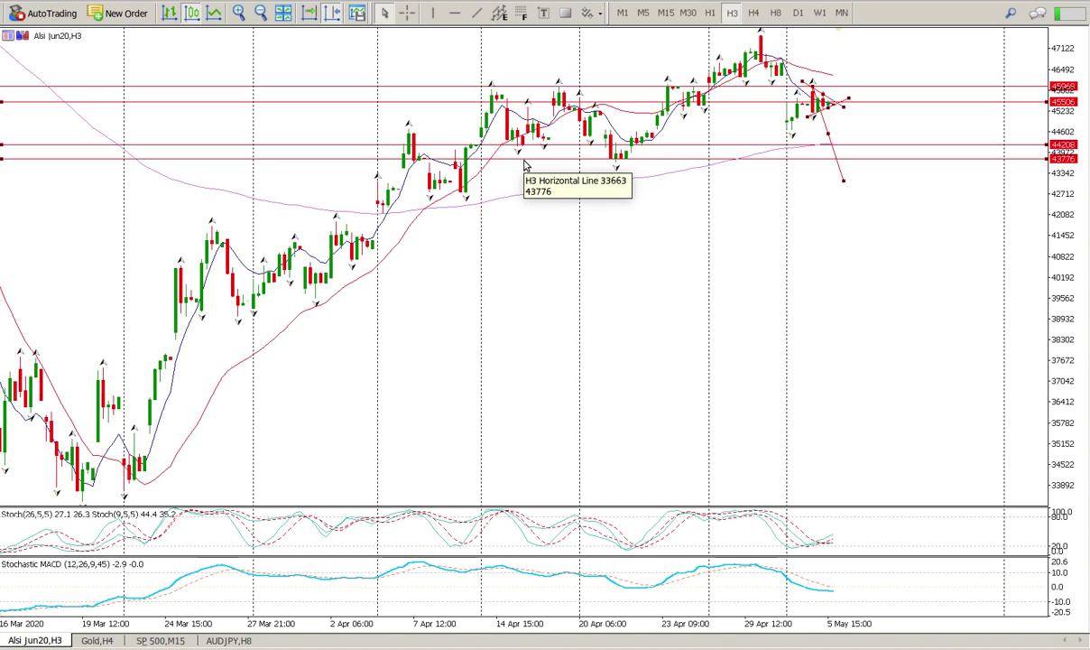
{"action": "left_click", "coordinate": [455, 12]}
{"action": "left_click", "coordinate": [594, 163]}
{"action": "left_click_drag", "start_coordinate": [594, 169], "coordinate": [605, 181]}
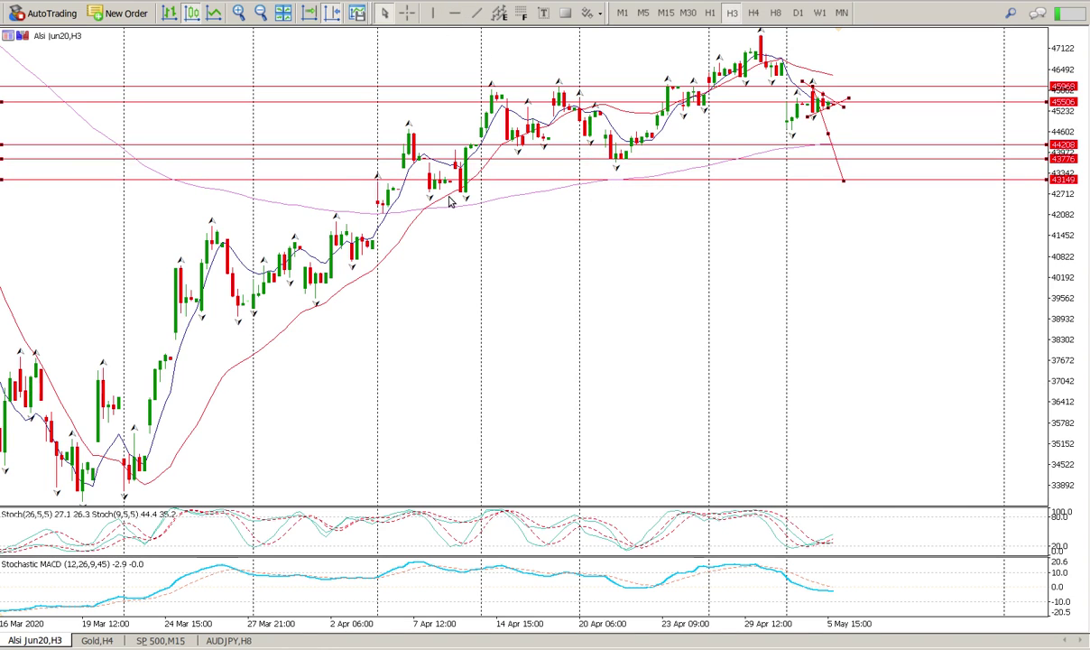
Scroll back through older price history to check the support lines.
{"action": "scroll", "coordinate": [383, 187], "scroll_direction": "up", "scroll_amount": 8}
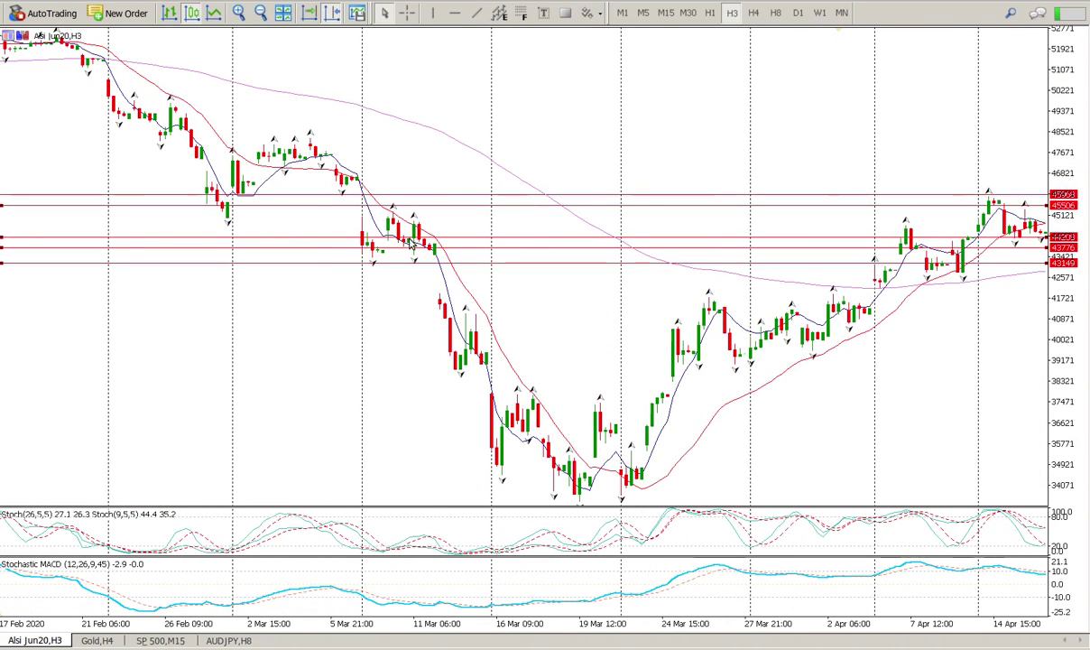
{"action": "scroll", "coordinate": [409, 243], "scroll_direction": "up", "scroll_amount": 12}
{"action": "scroll", "coordinate": [408, 244], "scroll_direction": "up", "scroll_amount": 20}
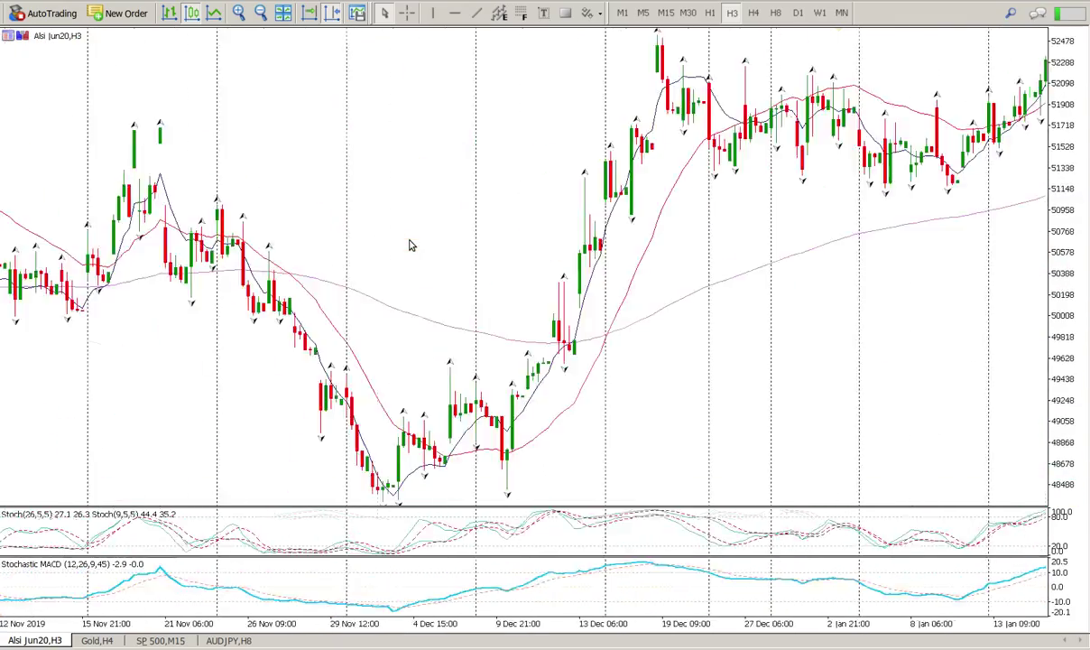
{"action": "scroll", "coordinate": [409, 243], "scroll_direction": "up", "scroll_amount": 20}
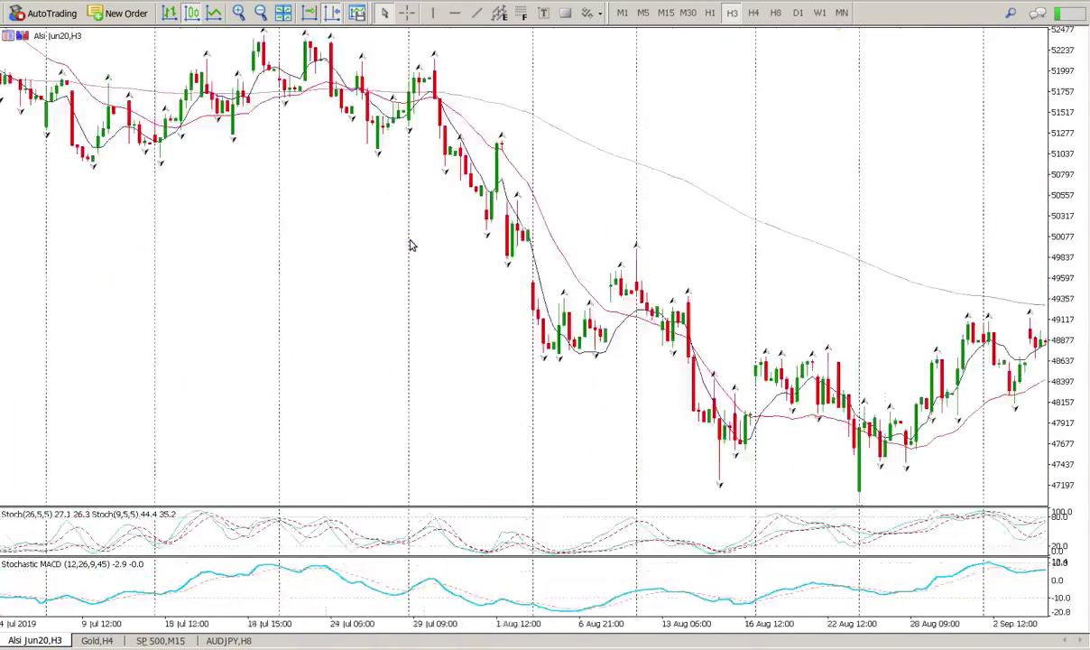
{"action": "scroll", "coordinate": [409, 244], "scroll_direction": "up", "scroll_amount": 20}
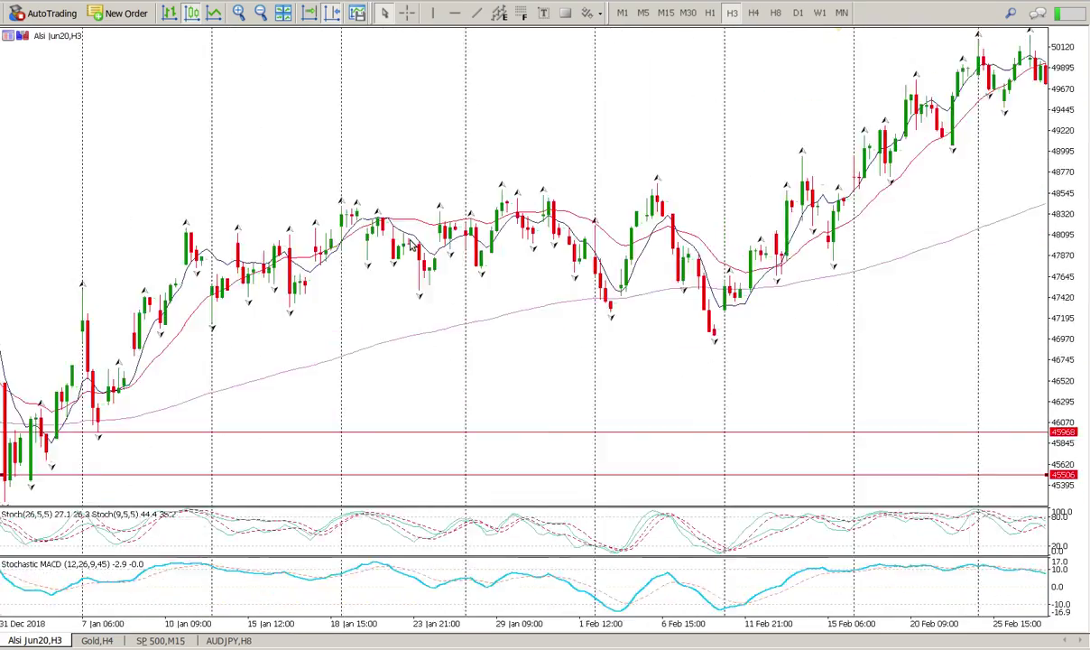
{"action": "scroll", "coordinate": [409, 244], "scroll_direction": "up", "scroll_amount": 5}
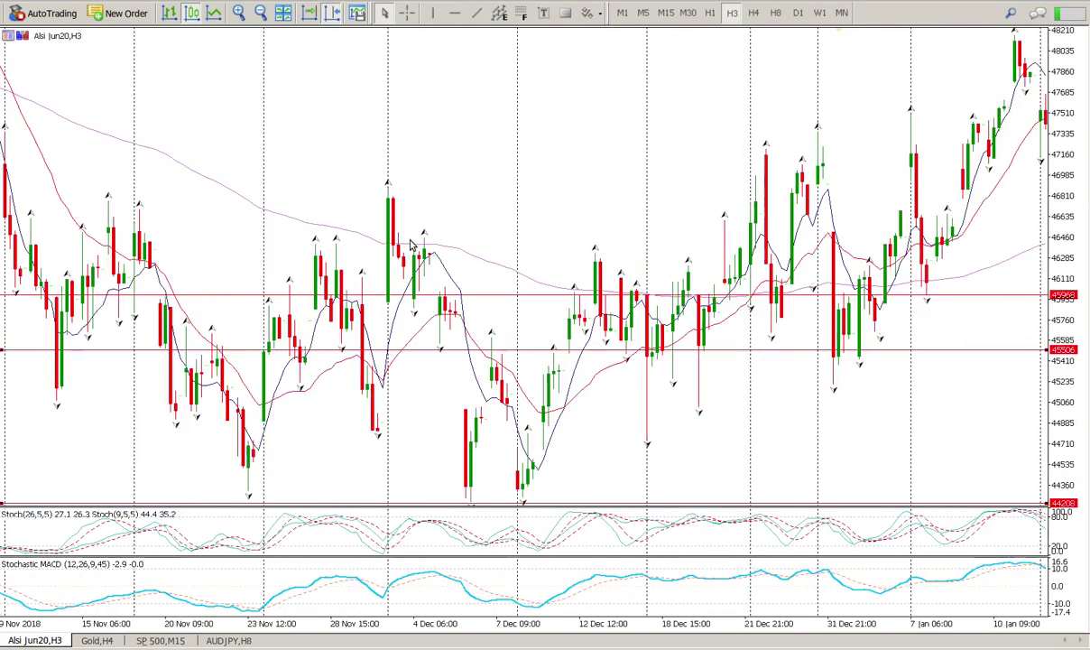
Compress the price scale, return to the latest bars and switch to H1.
{"action": "left_click_drag", "start_coordinate": [1080, 110], "coordinate": [413, 407]}
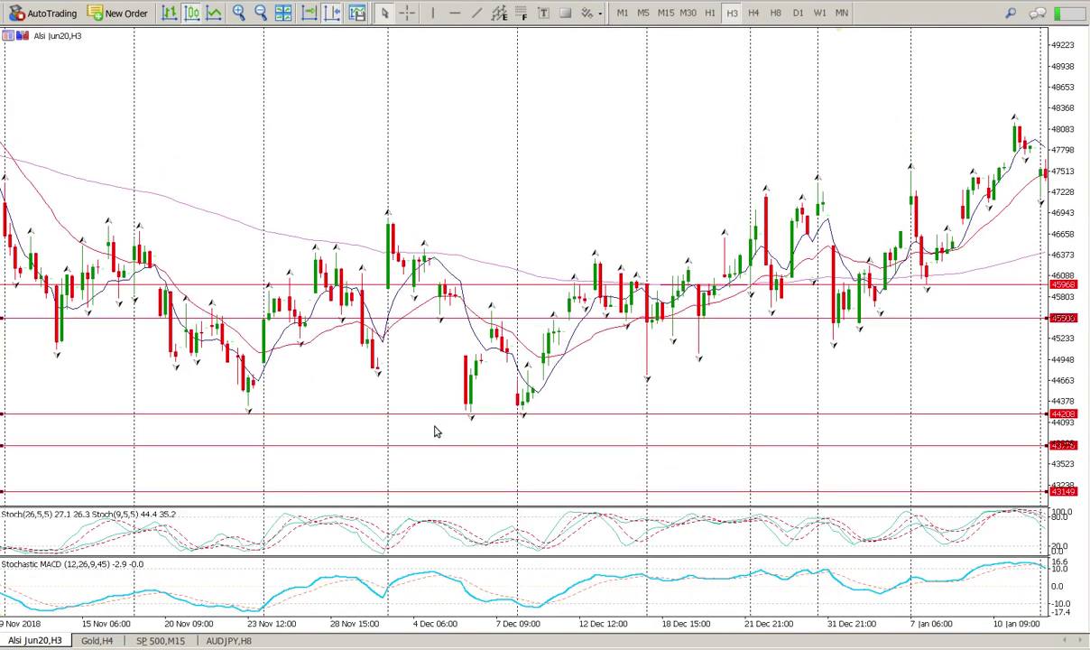
{"action": "left_click_drag", "start_coordinate": [1056, 108], "coordinate": [989, 245]}
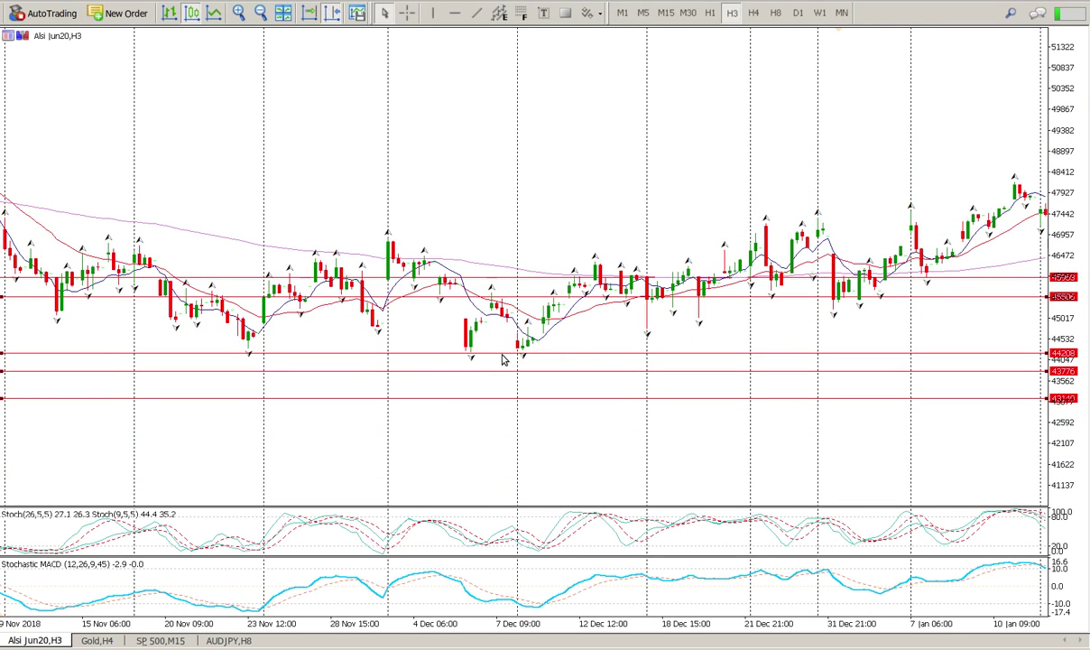
{"action": "key", "text": "End"}
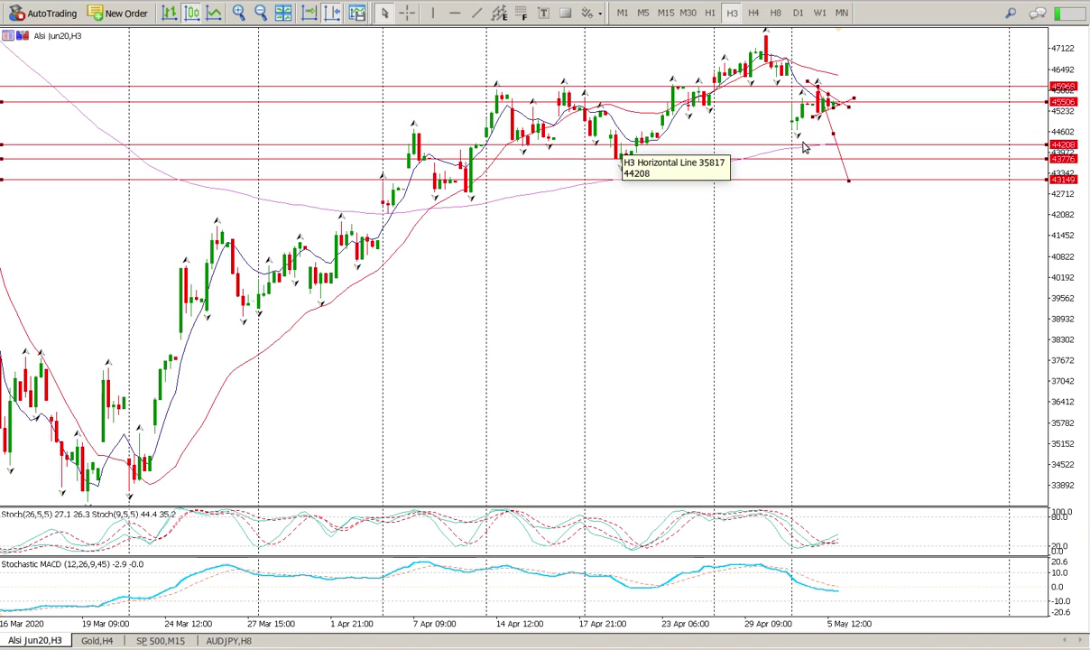
{"action": "left_click", "coordinate": [710, 13]}
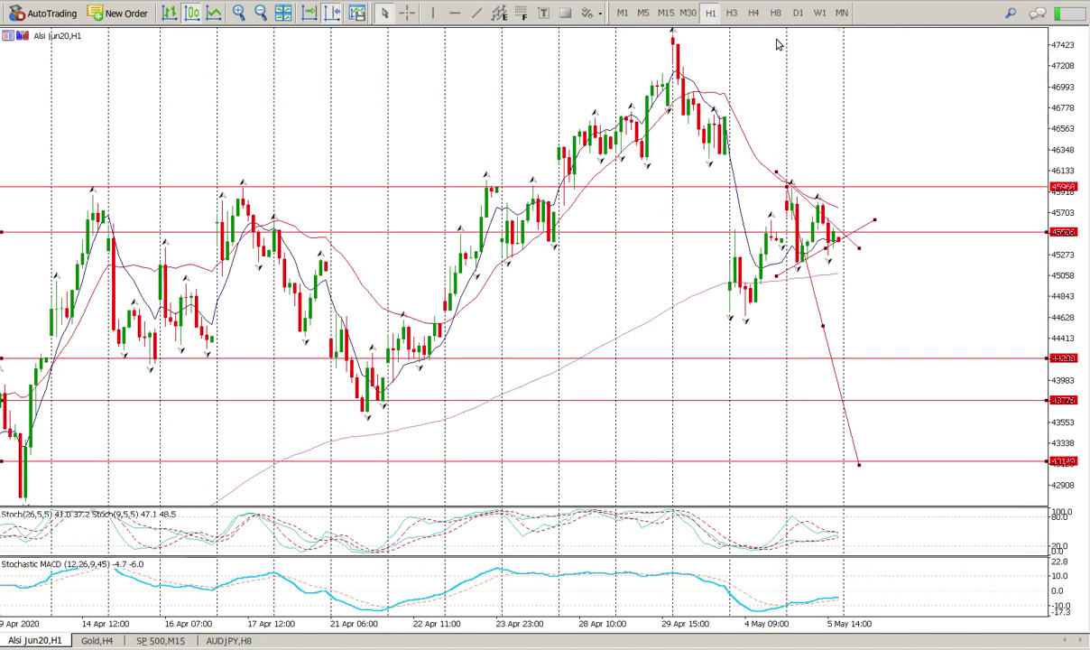
Zoom in on the latest hourly bars and stretch the price axis to show the 43149 line.
{"action": "left_click", "coordinate": [238, 13]}
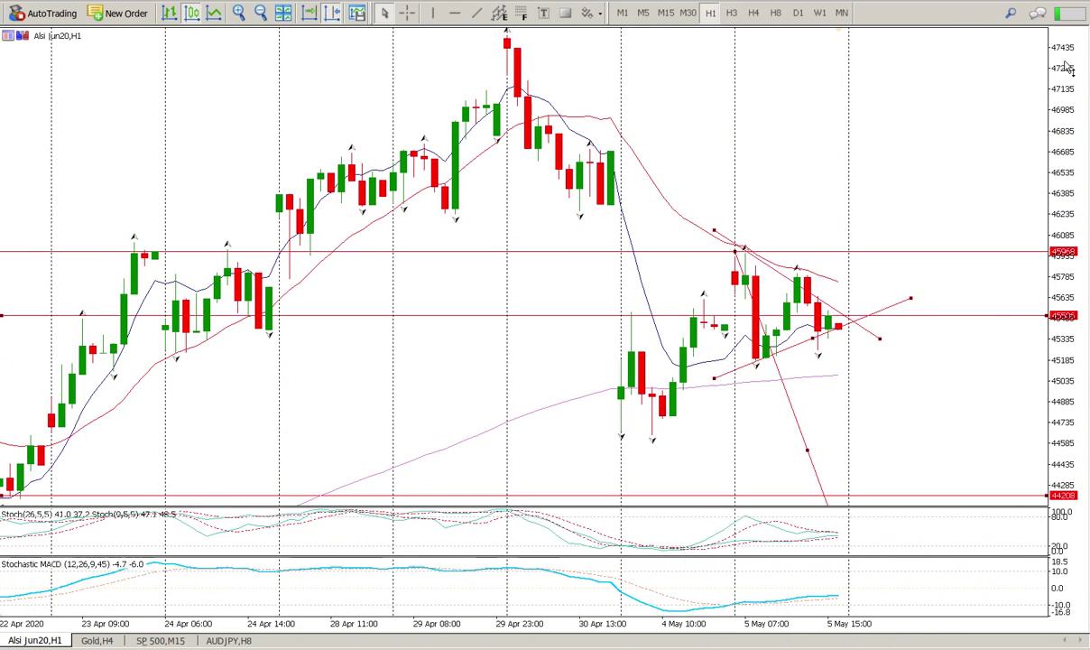
{"action": "left_click_drag", "start_coordinate": [1068, 117], "coordinate": [1072, 206]}
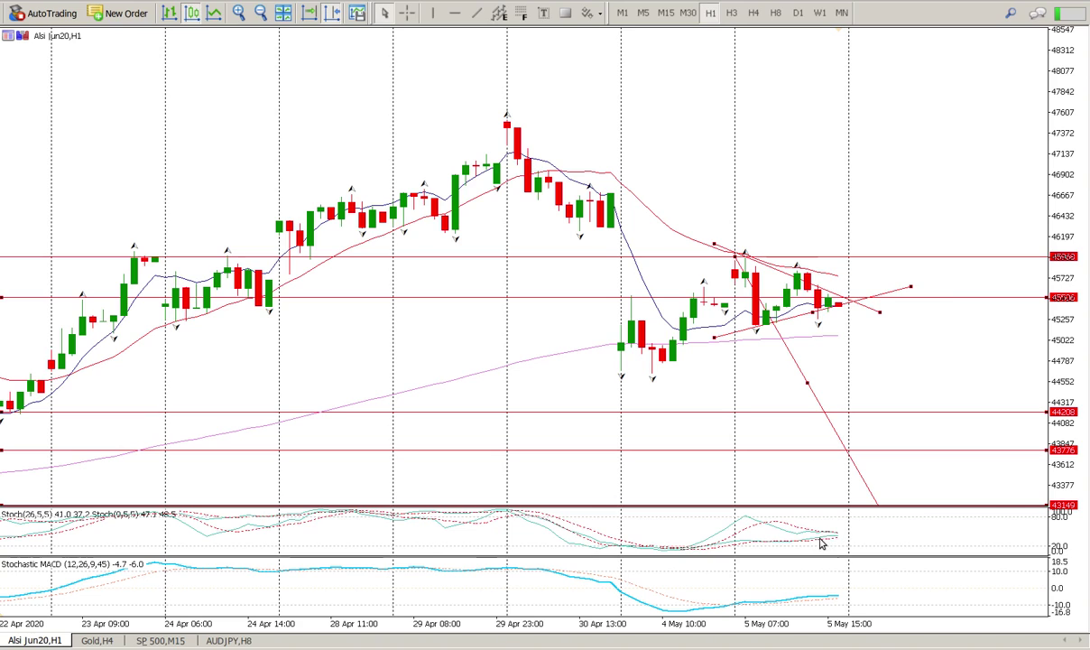
{"action": "mouse_move", "coordinate": [822, 543]}
Draw a flat trend line near 46270 over the early-May bars, then switch to M15.
{"action": "left_click", "coordinate": [476, 13]}
{"action": "mouse_move", "coordinate": [575, 228]}
{"action": "left_mouse_down"}
{"action": "mouse_move", "coordinate": [830, 230]}
{"action": "mouse_move", "coordinate": [797, 232]}
{"action": "left_mouse_up"}
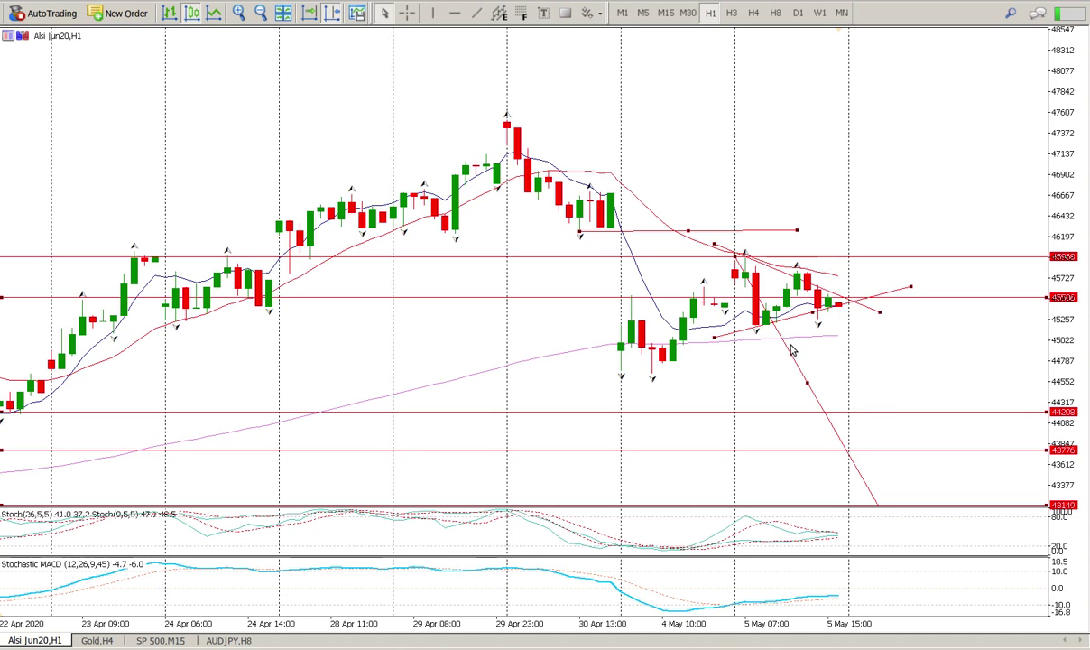
{"action": "left_click", "coordinate": [666, 13]}
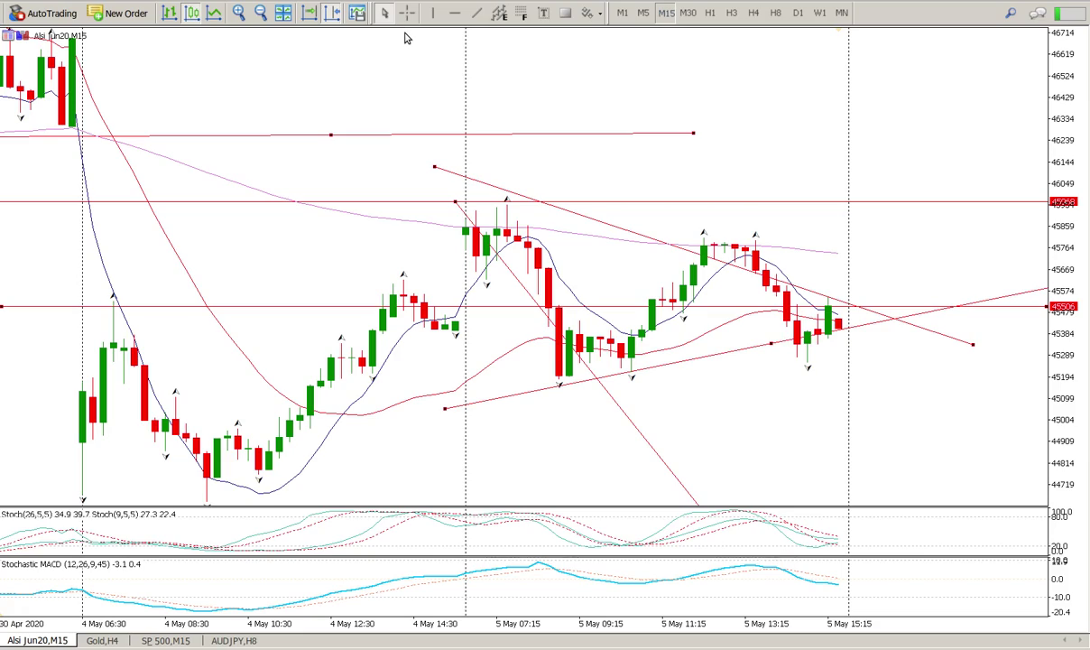
Zoom out the M15 chart and delete the selected trend lines and the 45506 line.
{"action": "left_click", "coordinate": [241, 15]}
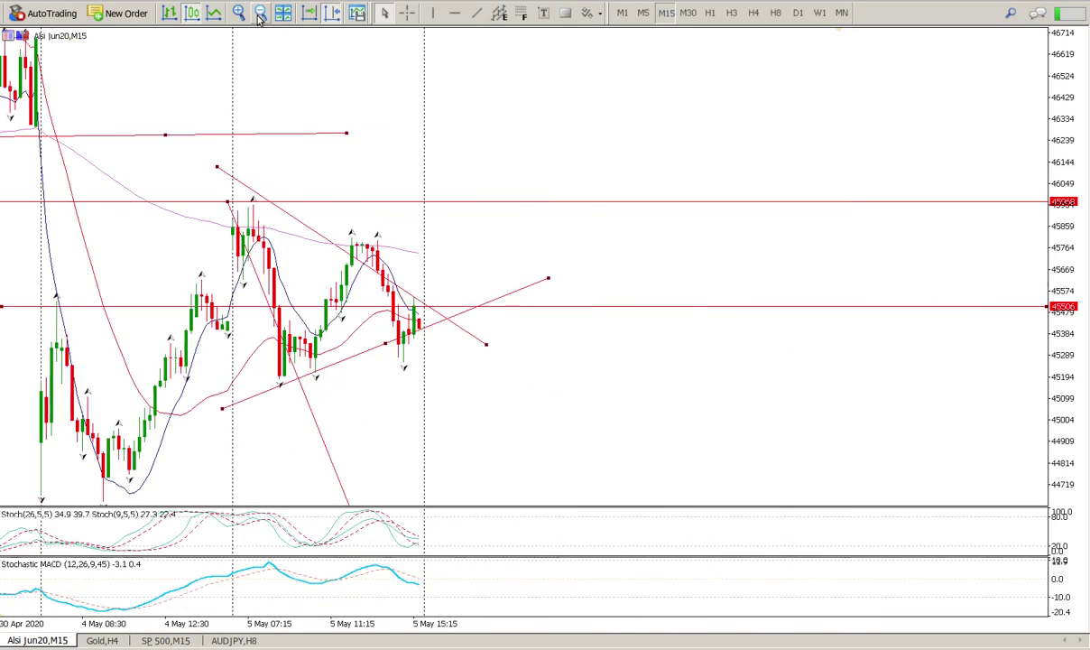
{"action": "scroll", "coordinate": [331, 126], "scroll_direction": "left", "scroll_amount": 10}
{"action": "scroll", "coordinate": [331, 127], "scroll_direction": "right", "scroll_amount": 10}
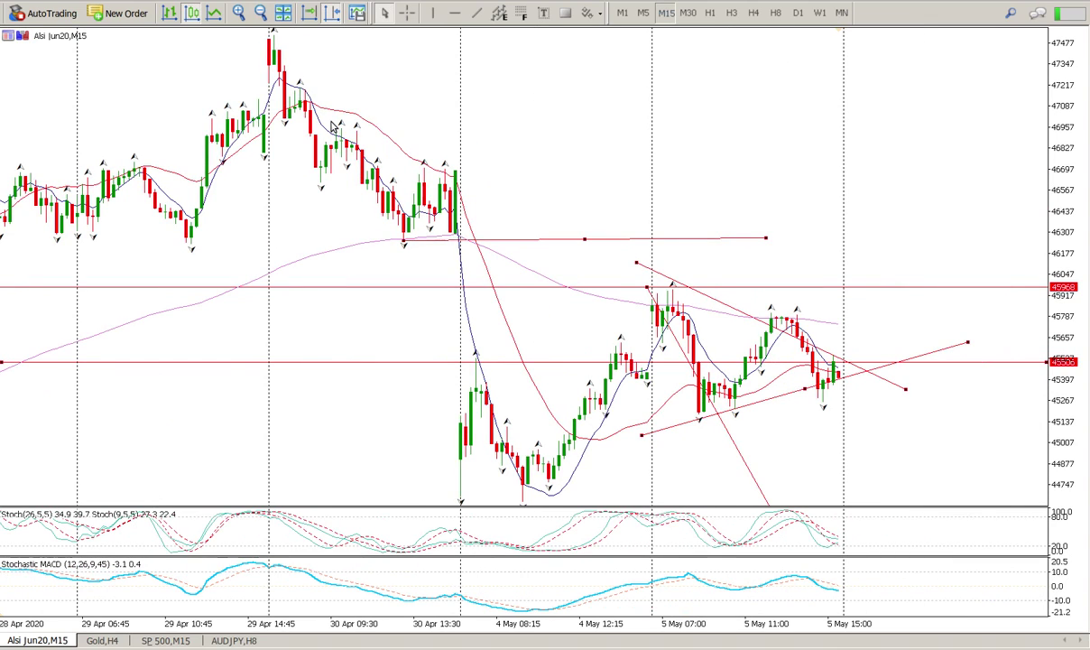
{"action": "key", "text": "Delete"}
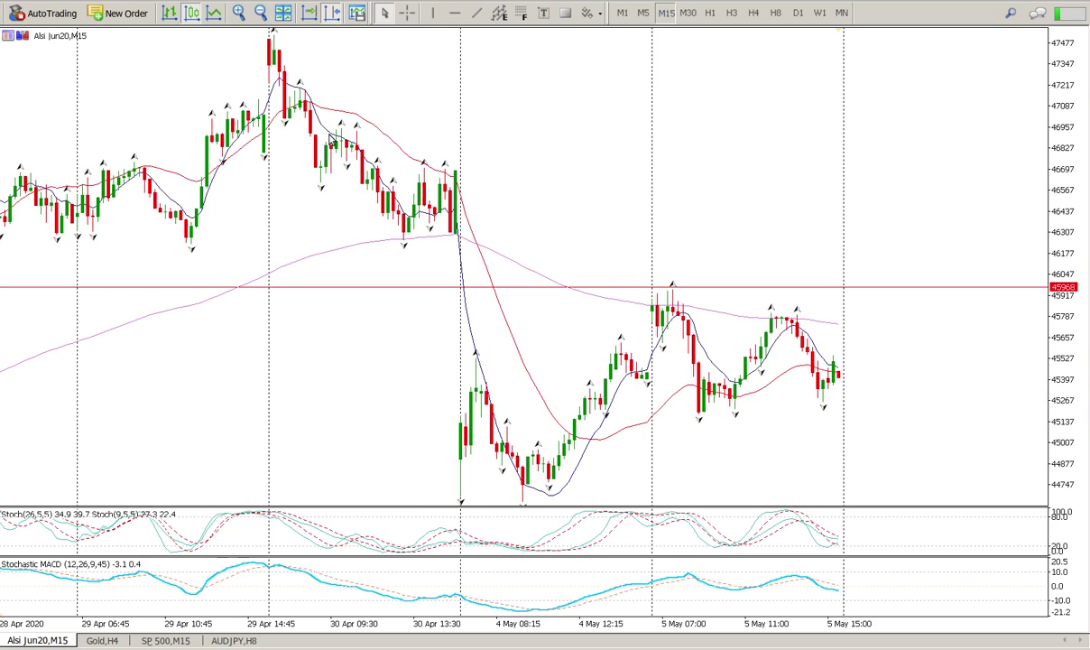
{"action": "mouse_move", "coordinate": [331, 137]}
{"action": "scroll", "coordinate": [508, 225], "scroll_direction": "down", "scroll_amount": 10}
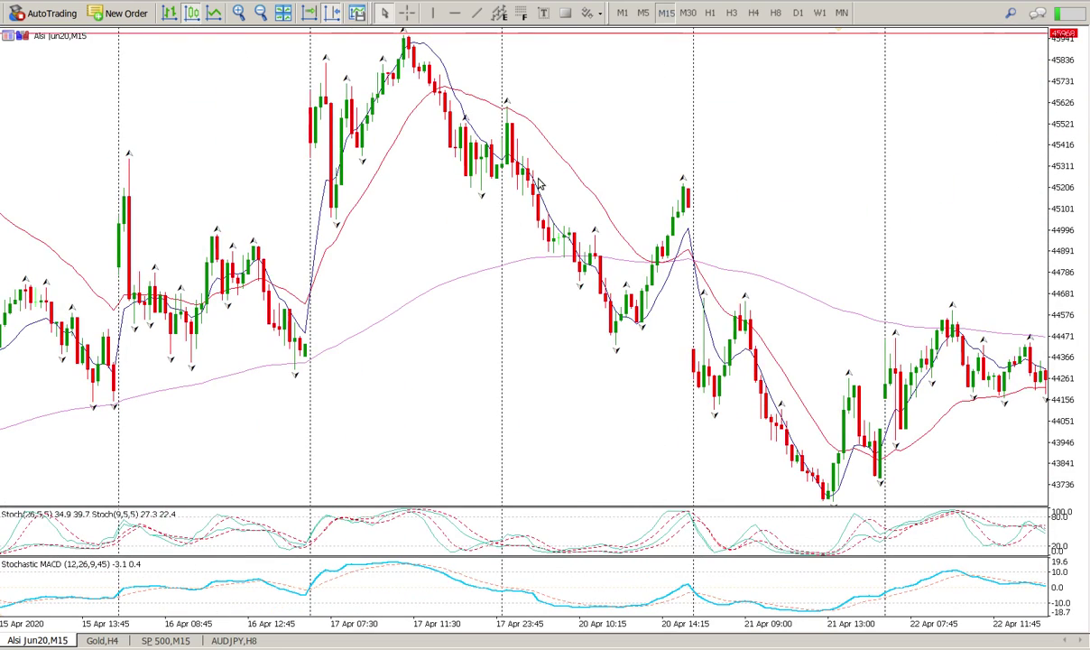
{"action": "scroll", "coordinate": [624, 301], "scroll_direction": "down", "scroll_amount": 6}
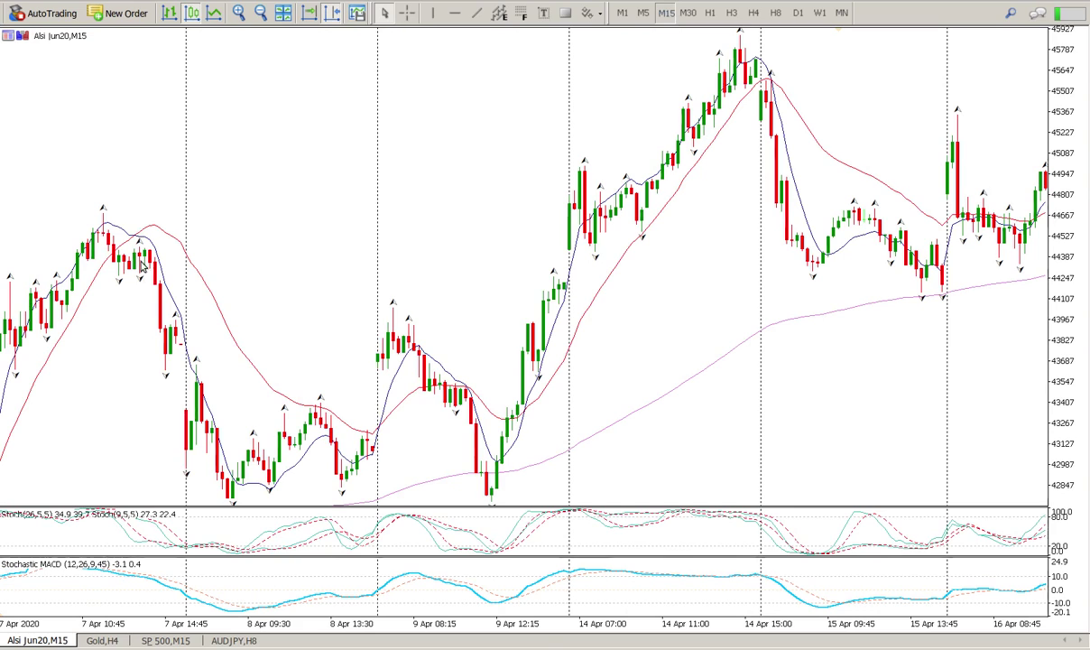
{"action": "scroll", "coordinate": [301, 395], "scroll_direction": "up", "scroll_amount": 10}
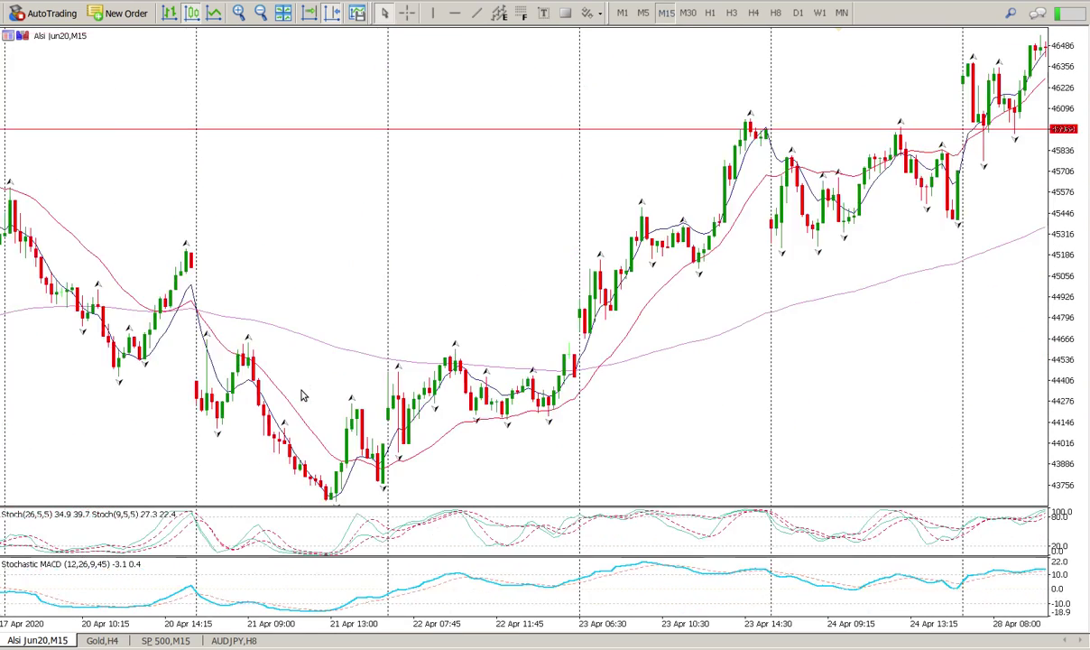
{"action": "scroll", "coordinate": [304, 394], "scroll_direction": "up", "scroll_amount": 4}
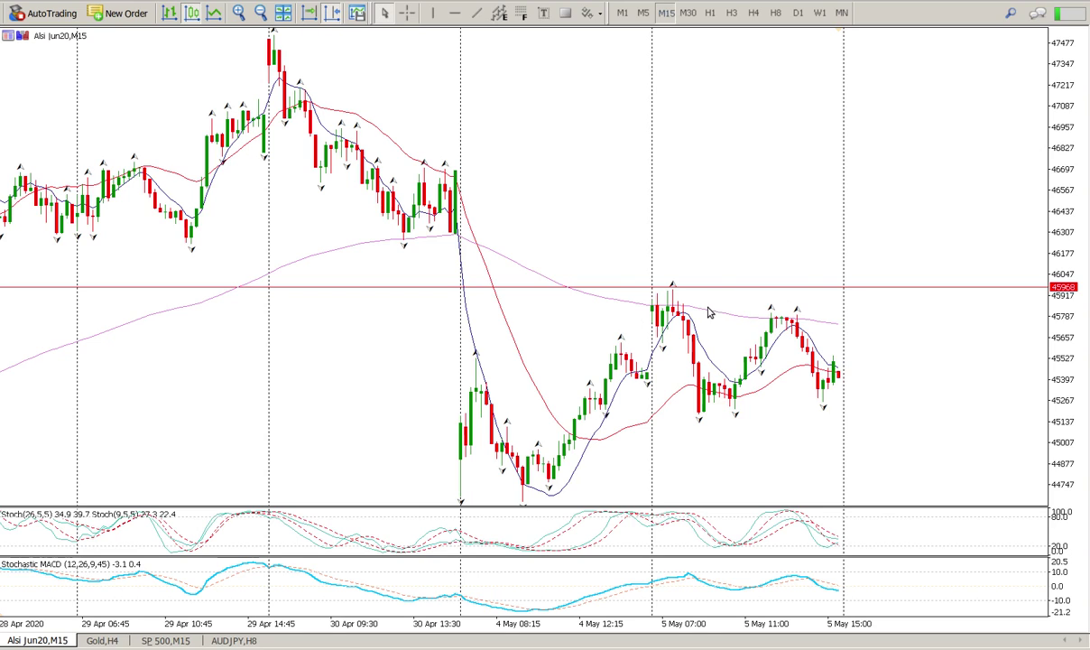
Add horizontal lines at 45197 and 44675 (support).
{"action": "mouse_move", "coordinate": [773, 320]}
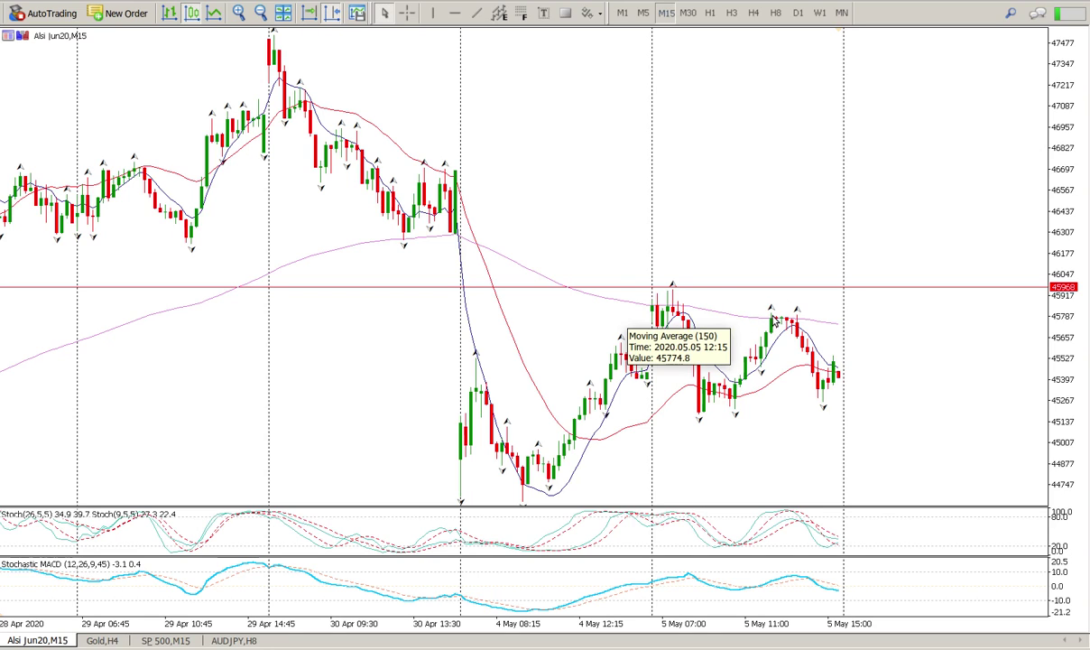
{"action": "left_click", "coordinate": [454, 12]}
{"action": "left_click_drag", "start_coordinate": [722, 370], "coordinate": [768, 417]}
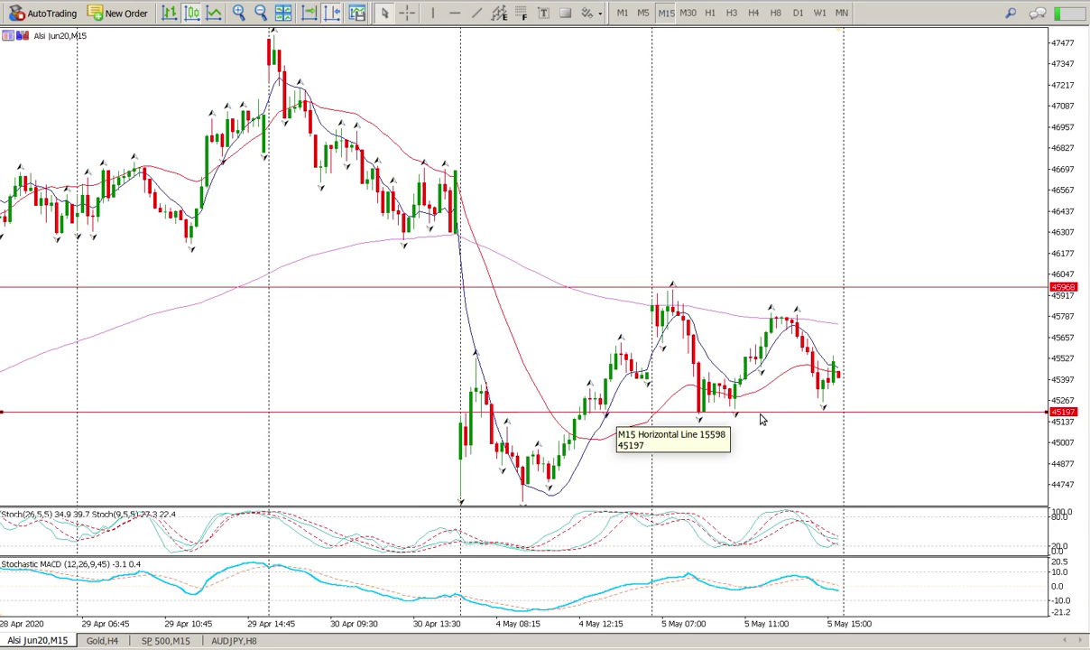
{"action": "left_click", "coordinate": [455, 12]}
{"action": "left_click_drag", "start_coordinate": [640, 408], "coordinate": [653, 455]}
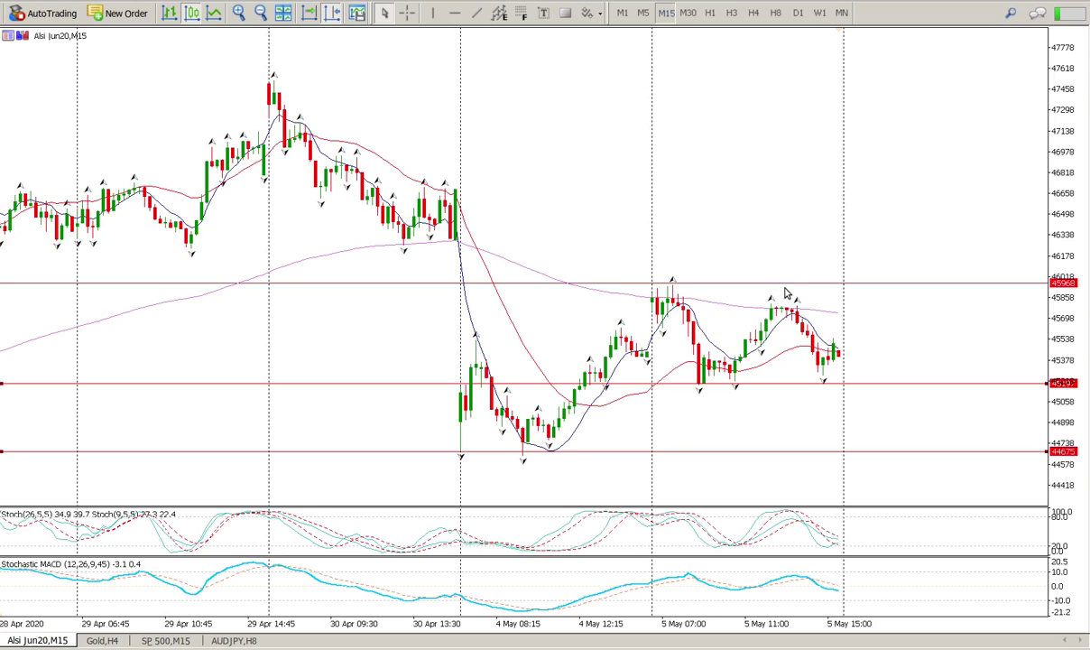
Lower the top line to 45798 and add a resistance line at 46265.
{"action": "left_click_drag", "start_coordinate": [754, 283], "coordinate": [796, 305]}
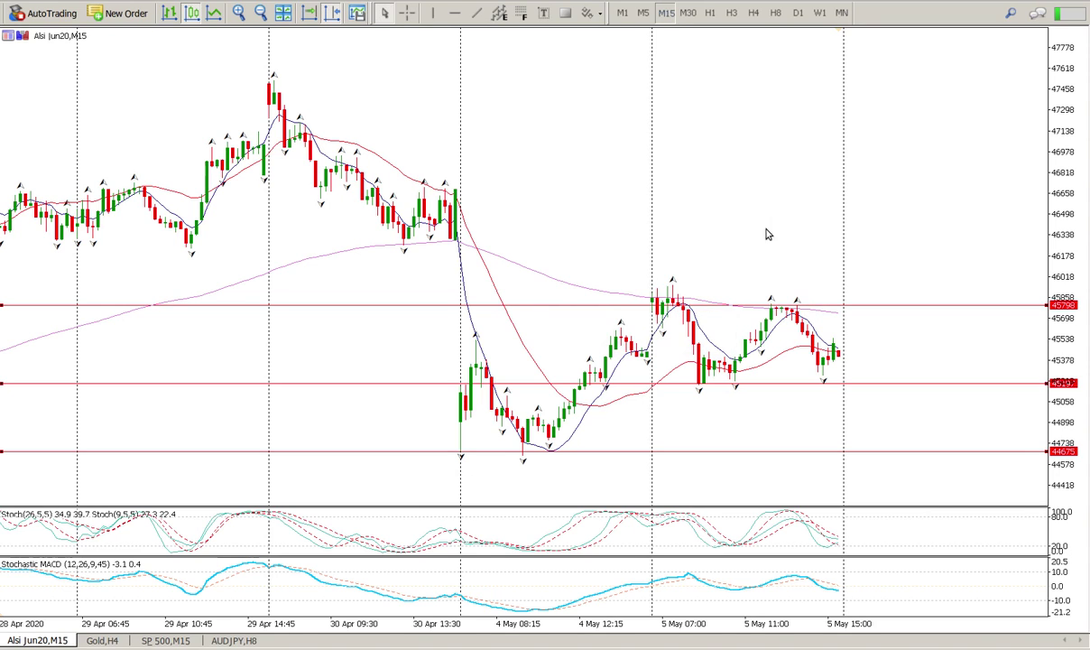
{"action": "left_click", "coordinate": [454, 13]}
{"action": "left_click_drag", "start_coordinate": [685, 227], "coordinate": [710, 246]}
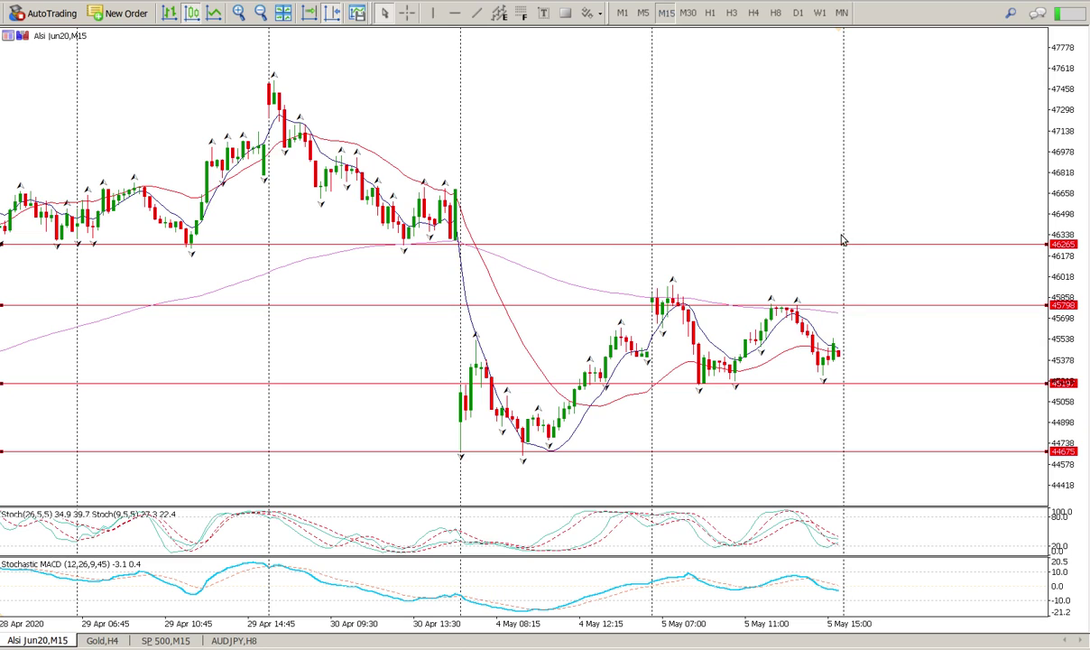
Draw a temporary trendline, move it around the chart, then delete it.
{"action": "left_click", "coordinate": [477, 15]}
{"action": "left_click_drag", "start_coordinate": [749, 309], "coordinate": [733, 345]}
{"action": "mouse_move", "coordinate": [707, 305]}
{"action": "left_mouse_down"}
{"action": "mouse_move", "coordinate": [783, 238]}
{"action": "mouse_move", "coordinate": [713, 296]}
{"action": "left_mouse_up"}
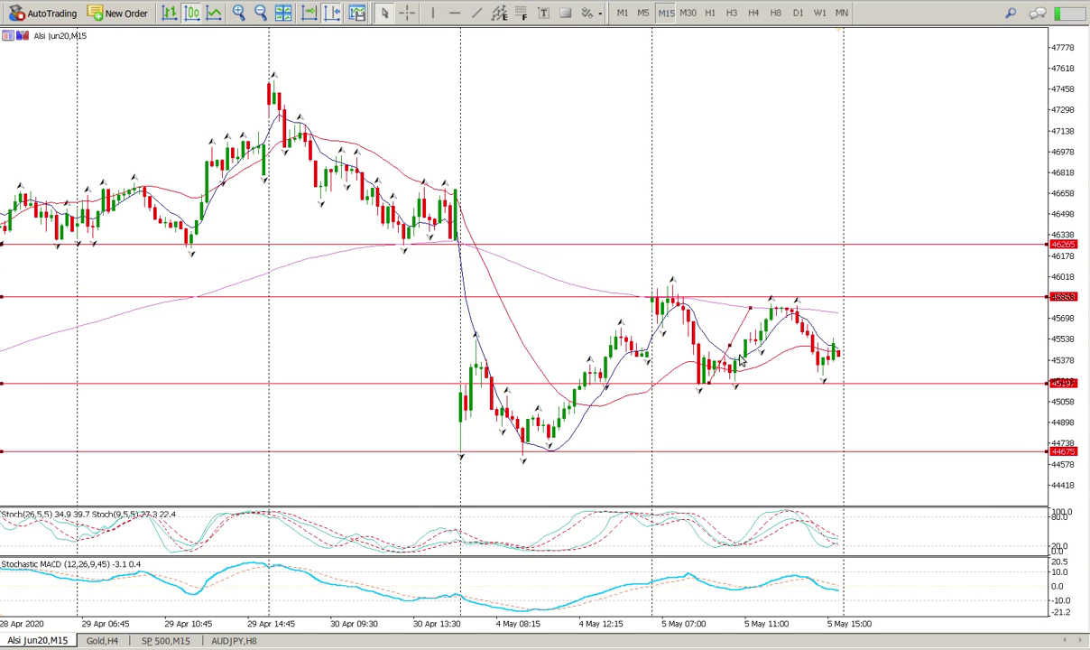
{"action": "left_click_drag", "start_coordinate": [736, 341], "coordinate": [793, 269]}
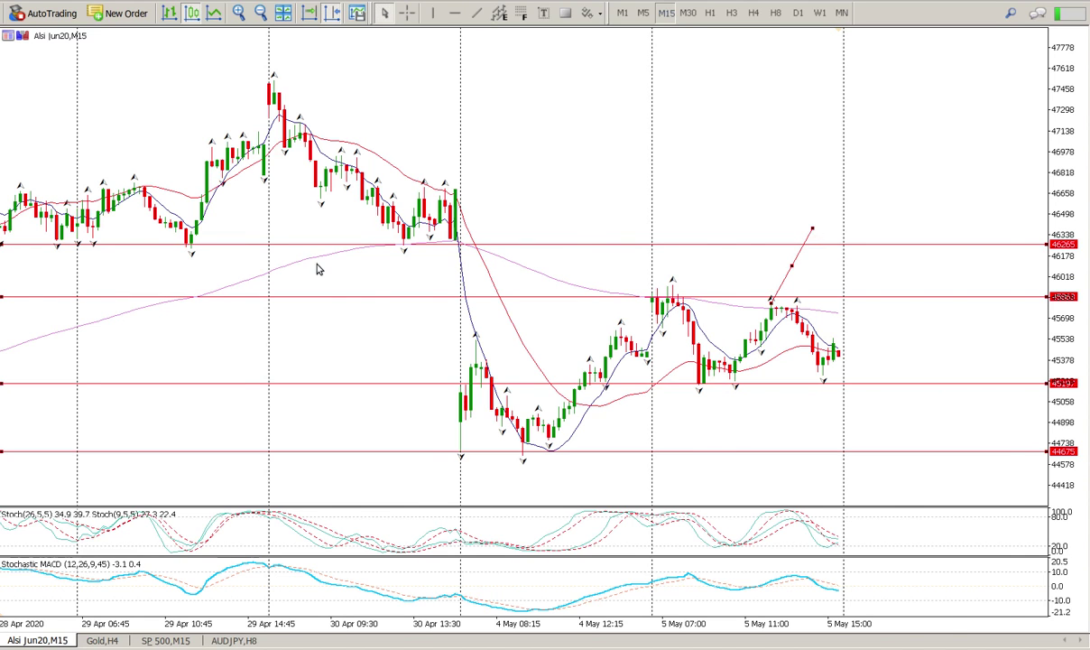
{"action": "scroll", "coordinate": [175, 250], "scroll_direction": "up", "scroll_amount": 2}
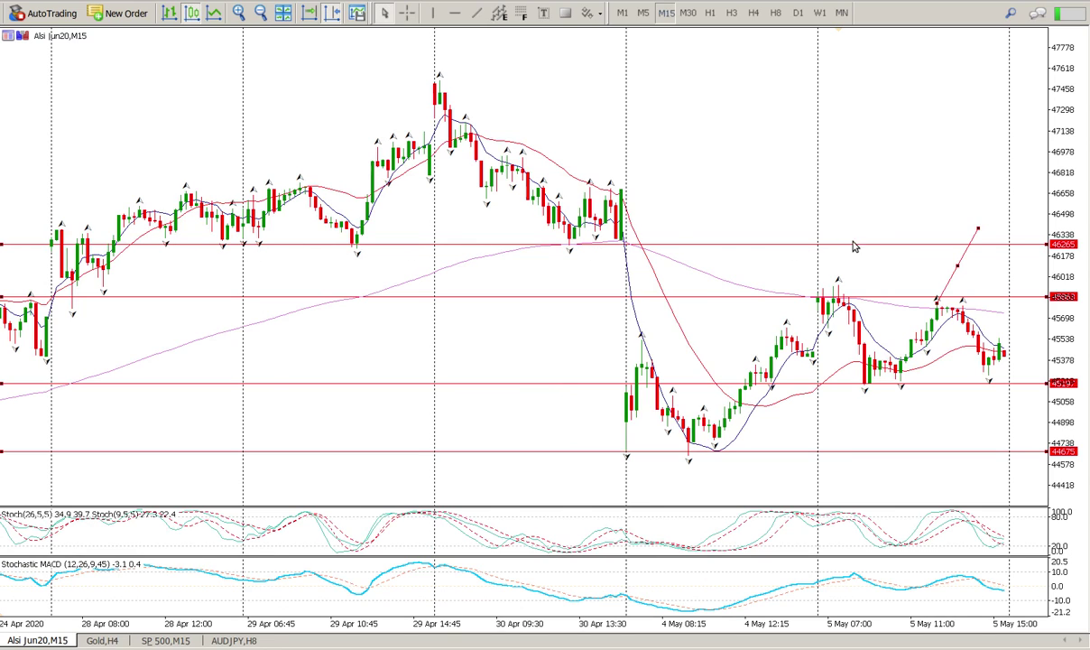
{"action": "left_click_drag", "start_coordinate": [956, 268], "coordinate": [884, 422]}
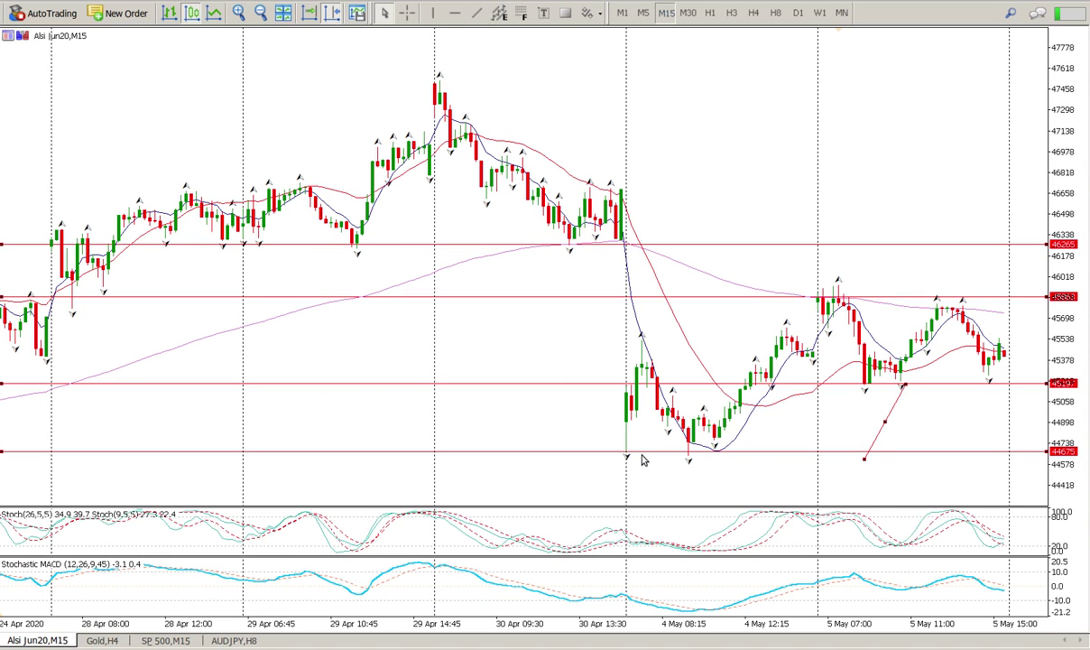
{"action": "scroll", "coordinate": [767, 392], "scroll_direction": "down", "scroll_amount": 4}
{"action": "scroll", "coordinate": [808, 417], "scroll_direction": "up", "scroll_amount": 2}
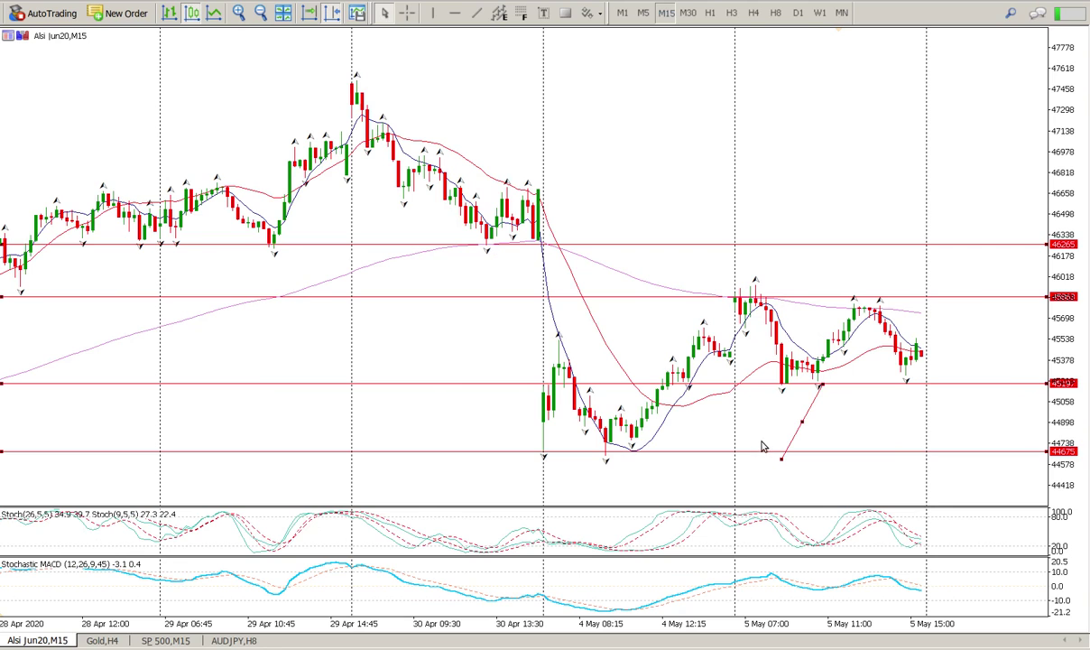
{"action": "right_click", "coordinate": [801, 426]}
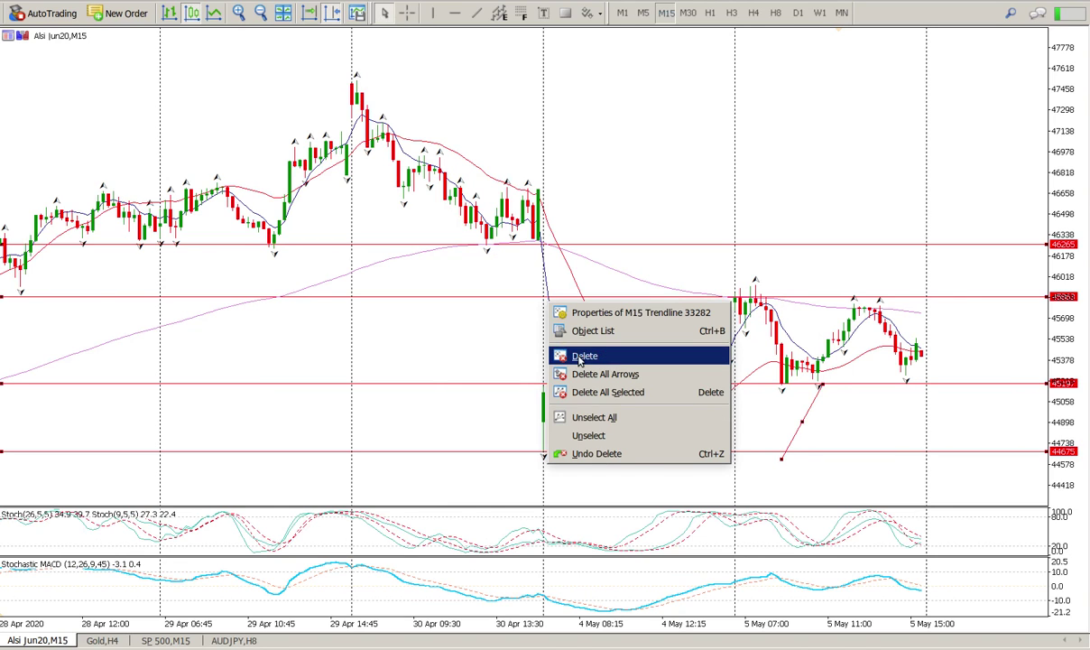
{"action": "left_click", "coordinate": [548, 339]}
Lower the upper line to 45793 and switch the chart to the H4 timeframe.
{"action": "left_click_drag", "start_coordinate": [832, 297], "coordinate": [835, 307]}
{"action": "scroll", "coordinate": [839, 350], "scroll_direction": "down", "scroll_amount": 2}
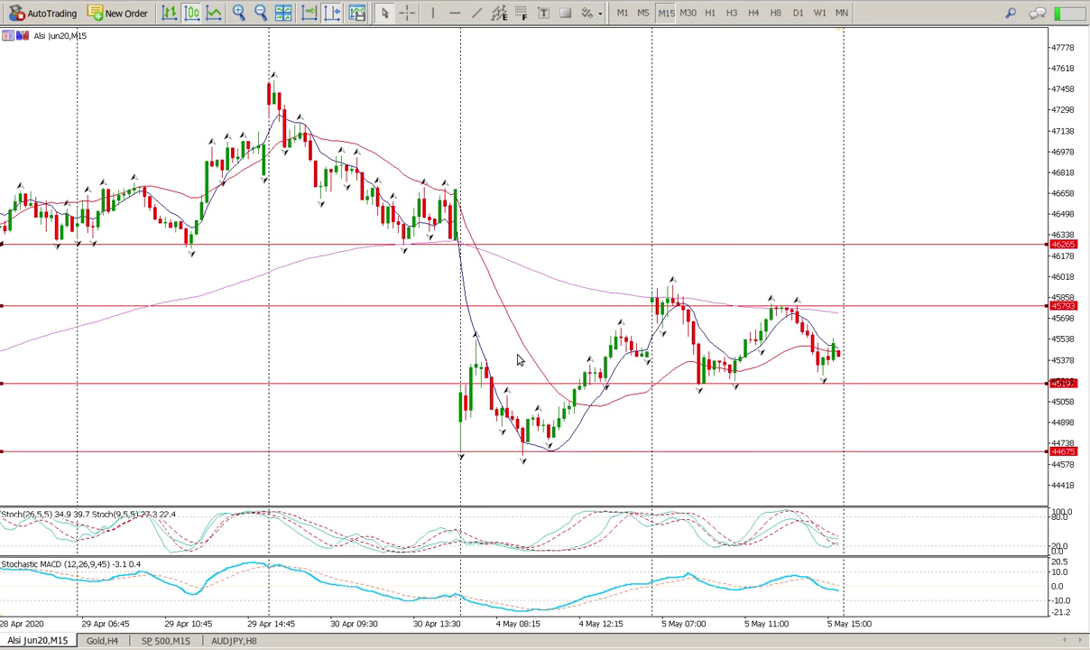
{"action": "left_click", "coordinate": [753, 13]}
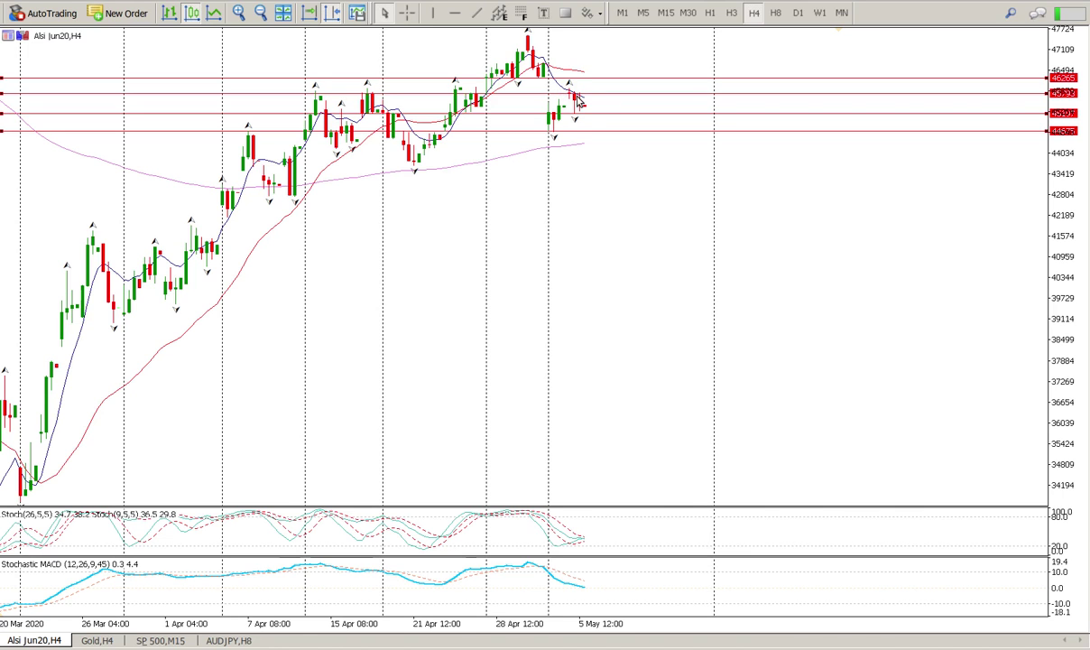
{"action": "scroll", "coordinate": [226, 424], "scroll_direction": "up", "scroll_amount": 4}
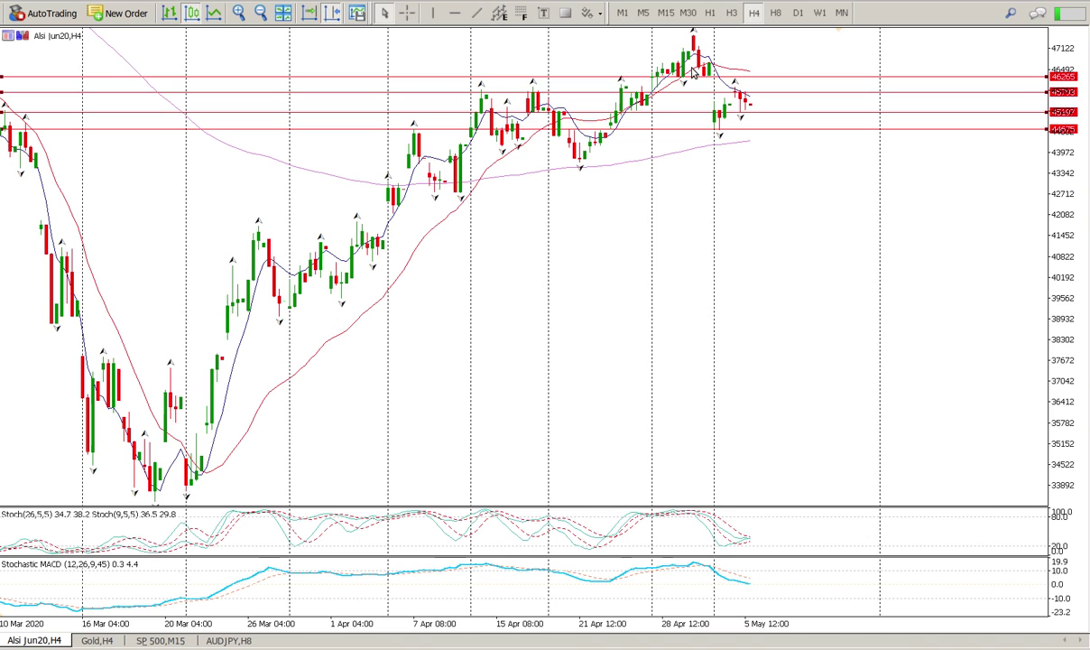
Return to M15, compress the price scale, then show the chart on H1.
{"action": "left_click", "coordinate": [666, 13]}
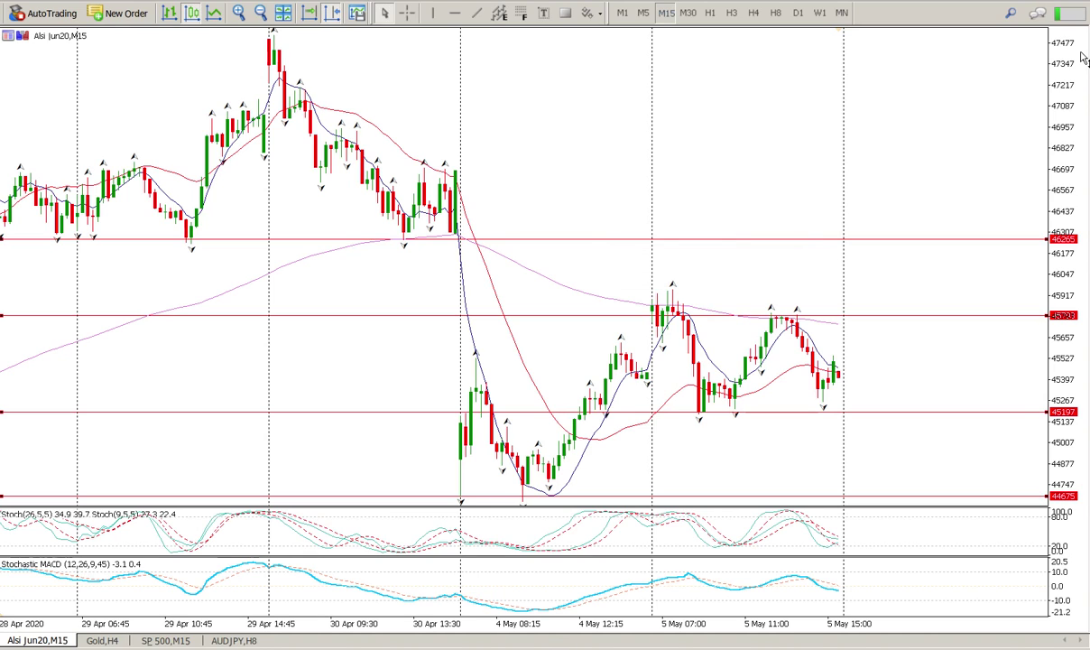
{"action": "left_click_drag", "start_coordinate": [1084, 56], "coordinate": [1078, 135]}
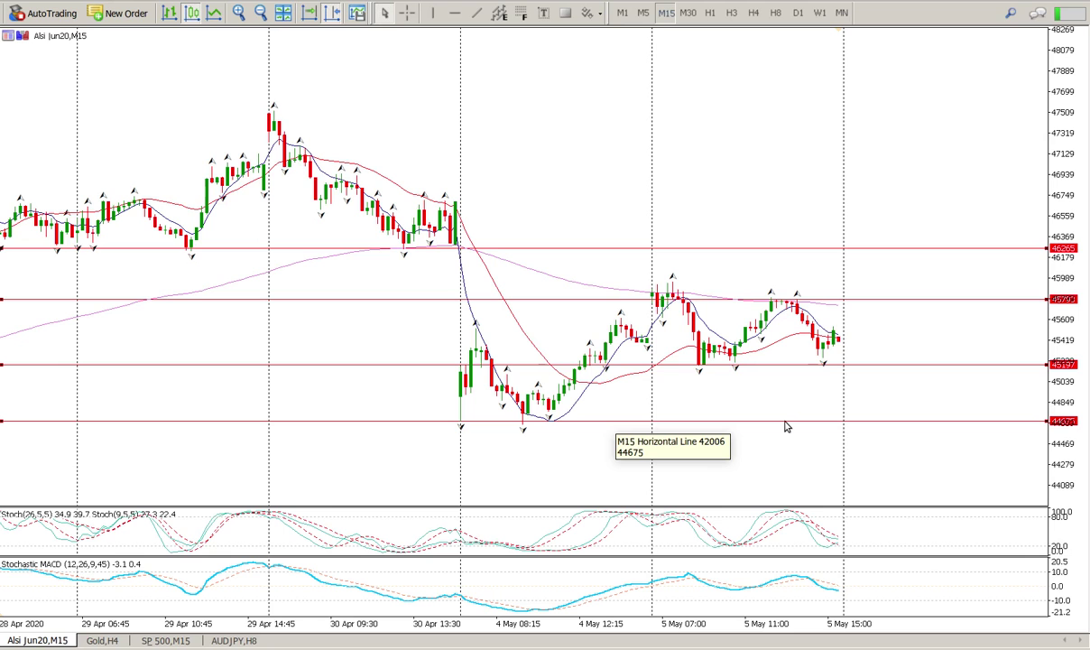
{"action": "left_click", "coordinate": [710, 13]}
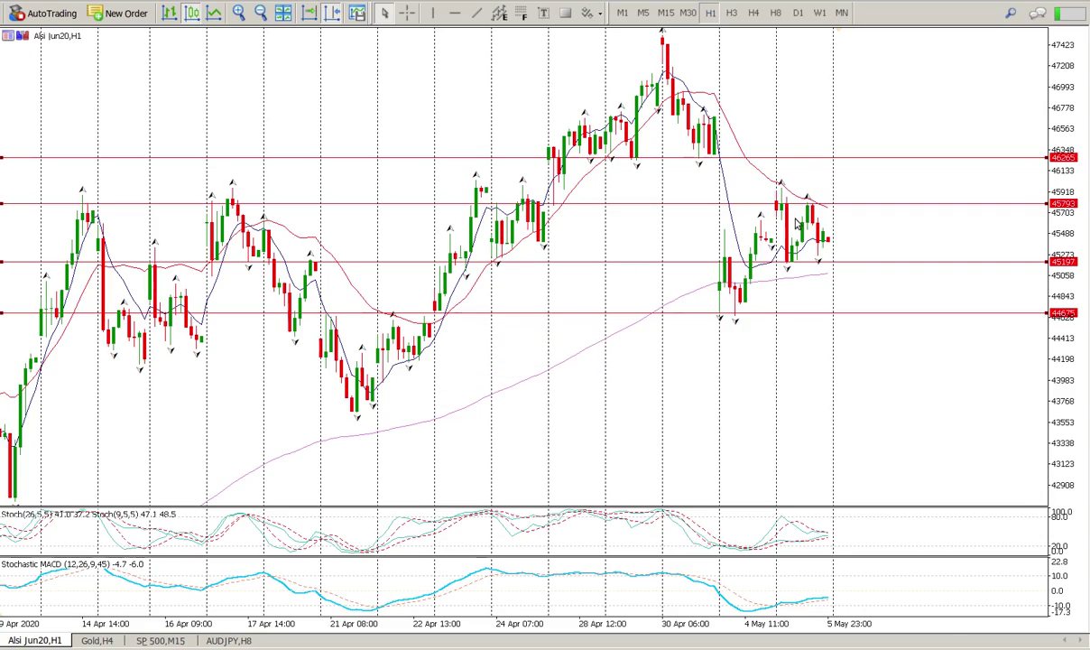
{"action": "scroll", "coordinate": [797, 221], "scroll_direction": "down", "scroll_amount": 6}
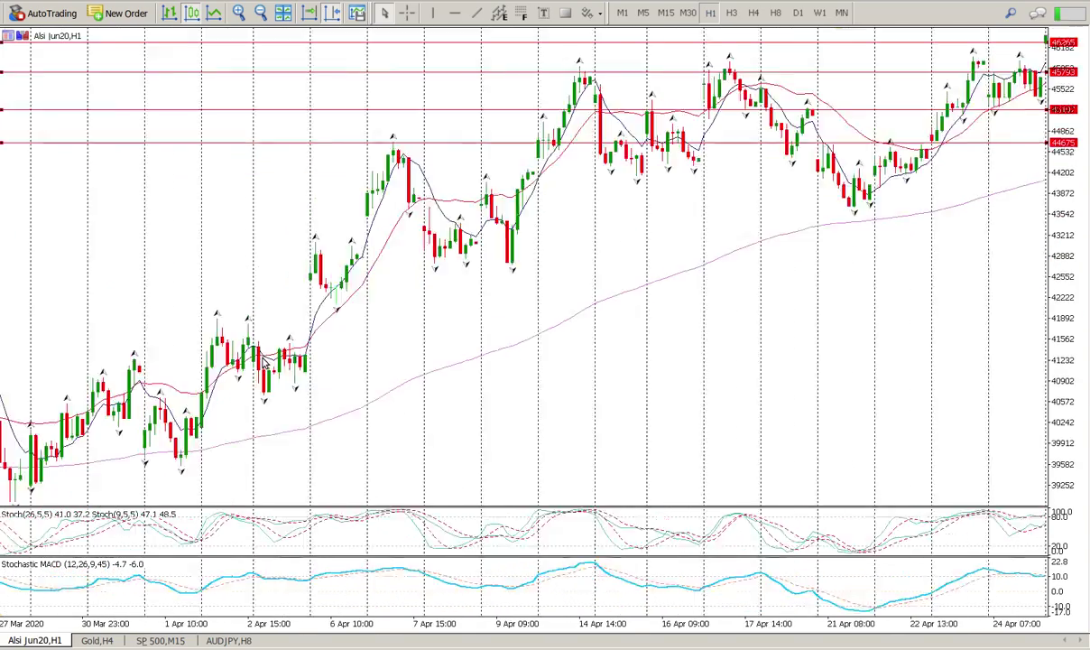
{"action": "scroll", "coordinate": [262, 357], "scroll_direction": "down", "scroll_amount": 5}
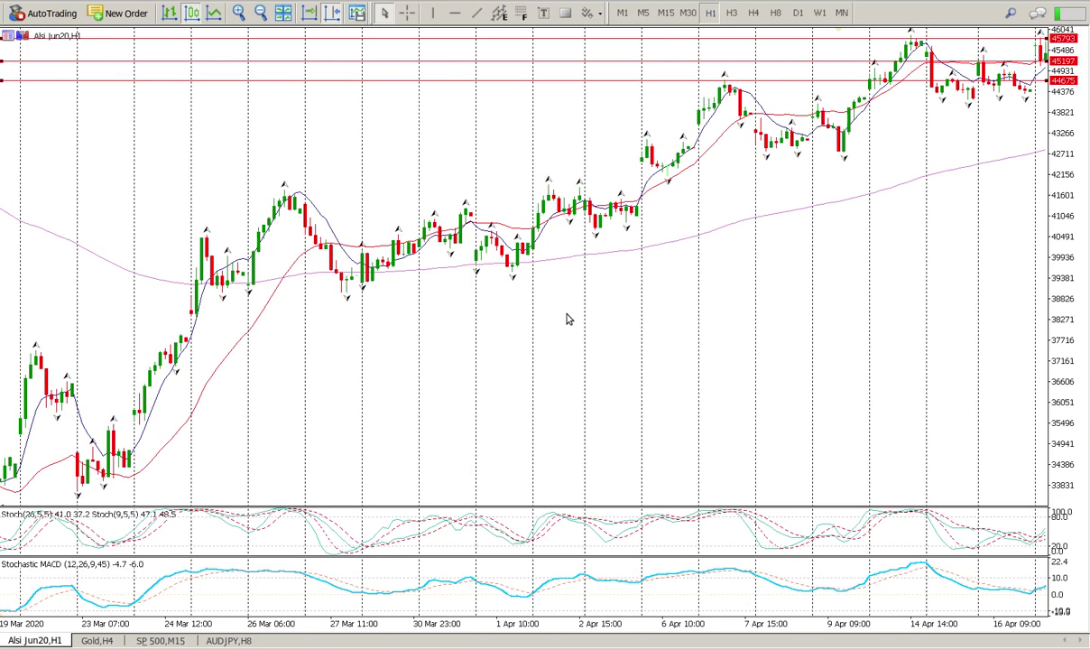
{"action": "scroll", "coordinate": [567, 318], "scroll_direction": "up", "scroll_amount": 10}
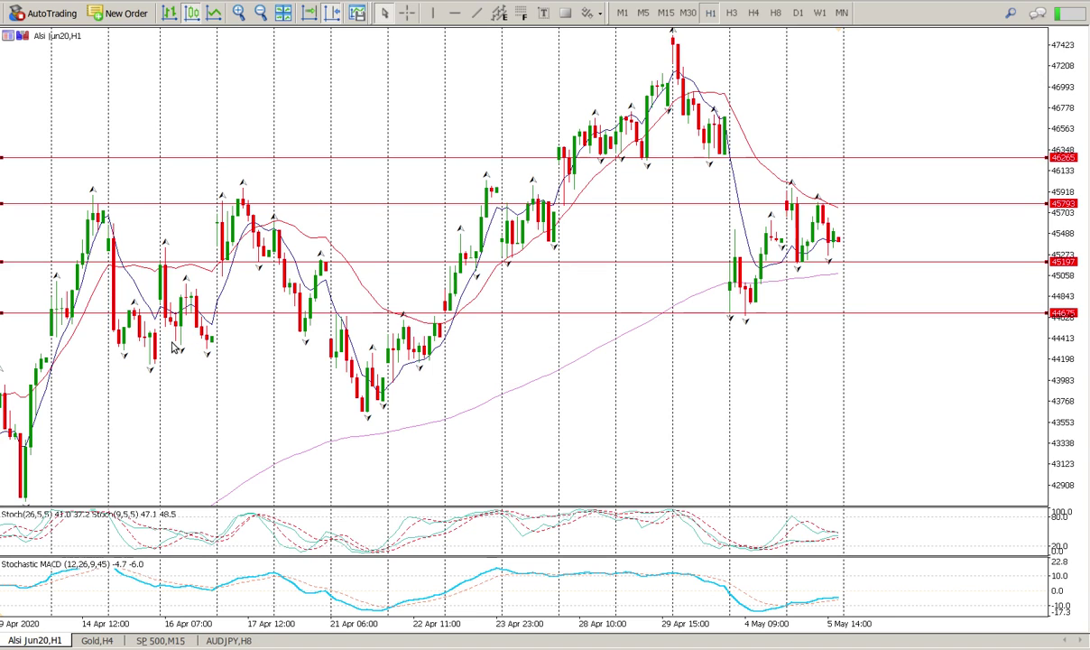
Place a new horizontal support line at 44374, just below the 44675 line.
{"action": "left_click", "coordinate": [455, 13]}
{"action": "left_click", "coordinate": [248, 344]}
{"action": "left_click_drag", "start_coordinate": [249, 343], "coordinate": [248, 341]}
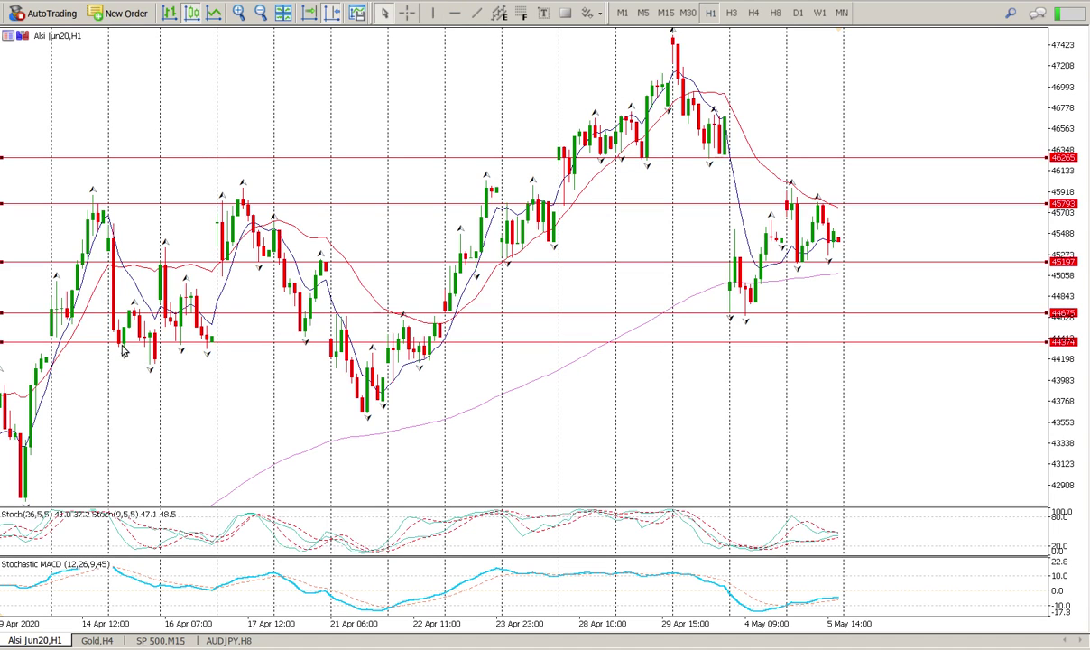